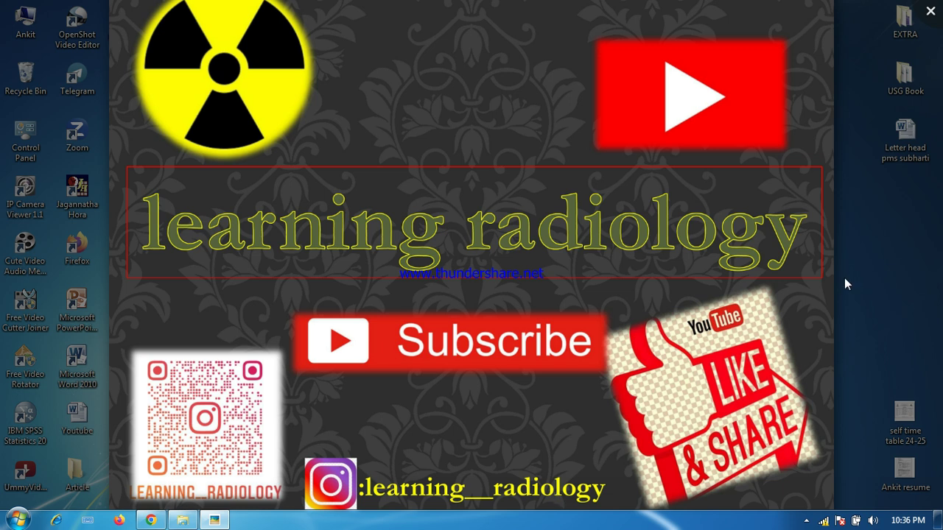
# Launch Microsoft Publisher 2010 by searching 'PUB' from the Start menu
pyautogui.click(930, 11)
pyautogui.click(17, 519)
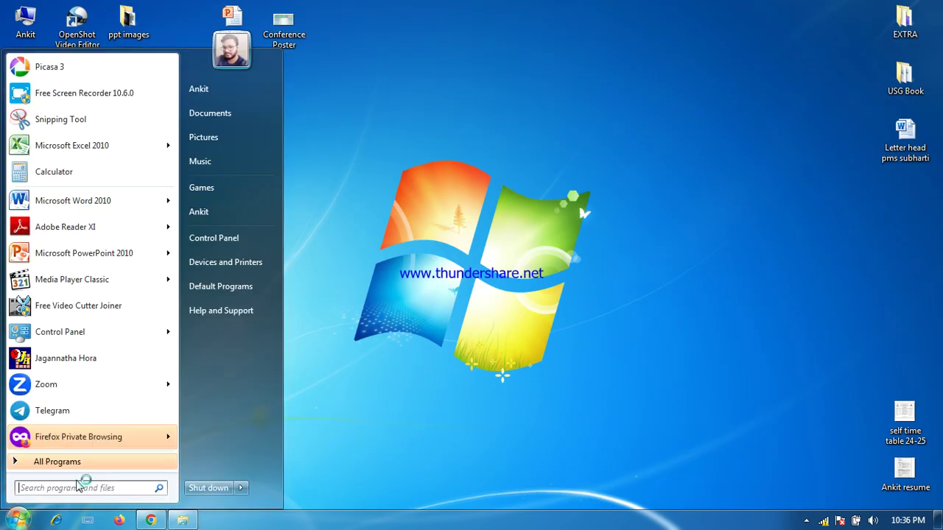
pyautogui.write('PU')
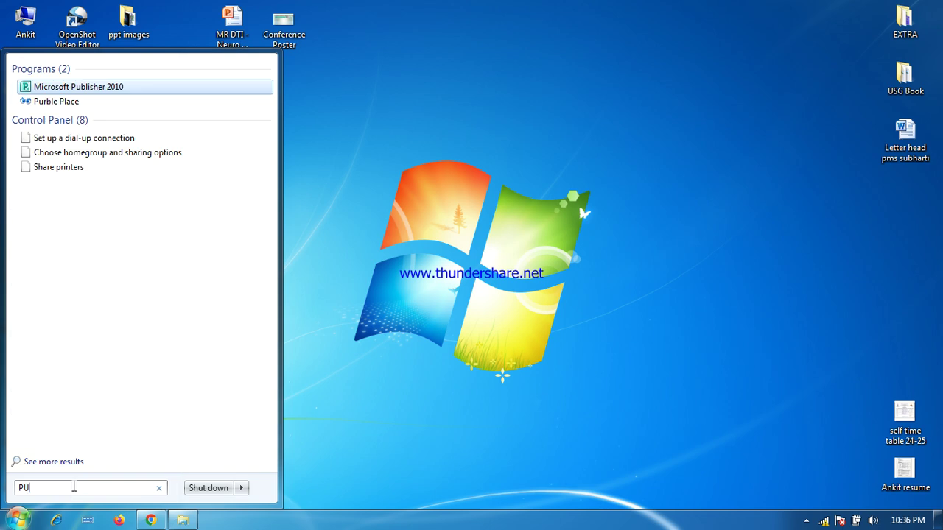
pyautogui.write('B')
pyautogui.click(79, 89)
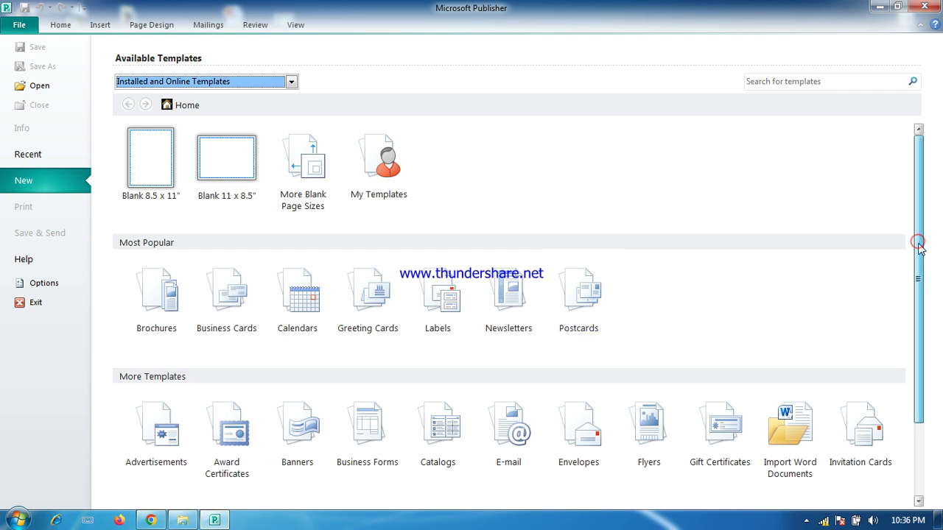
# Create a new blank 8.5 x 11" publication, Publication1, from the templates
pyautogui.scroll(-1, 913, 243)
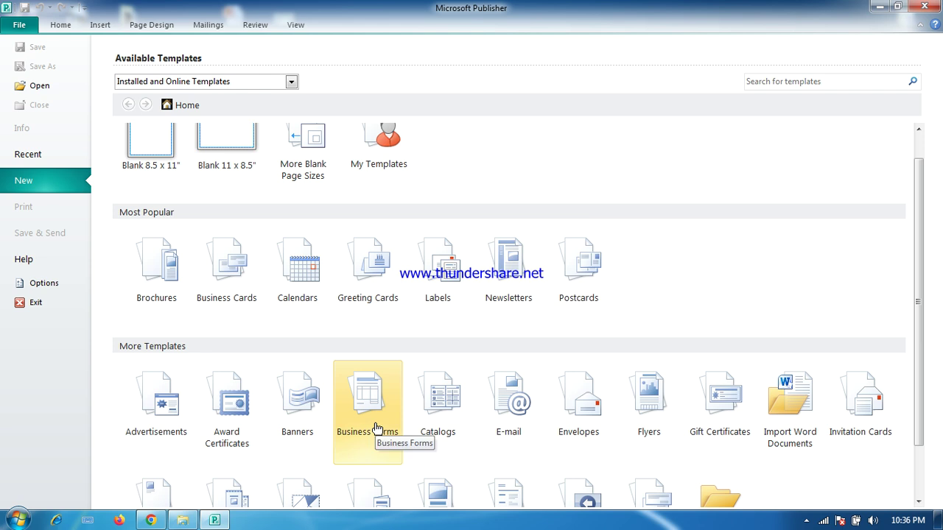
pyautogui.scroll(-2, 915, 306)
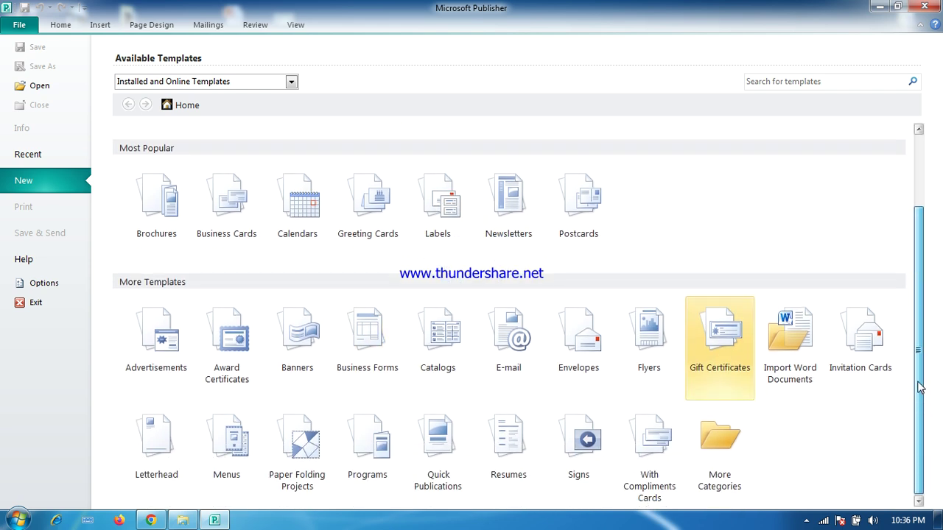
pyautogui.scroll(3, 920, 387)
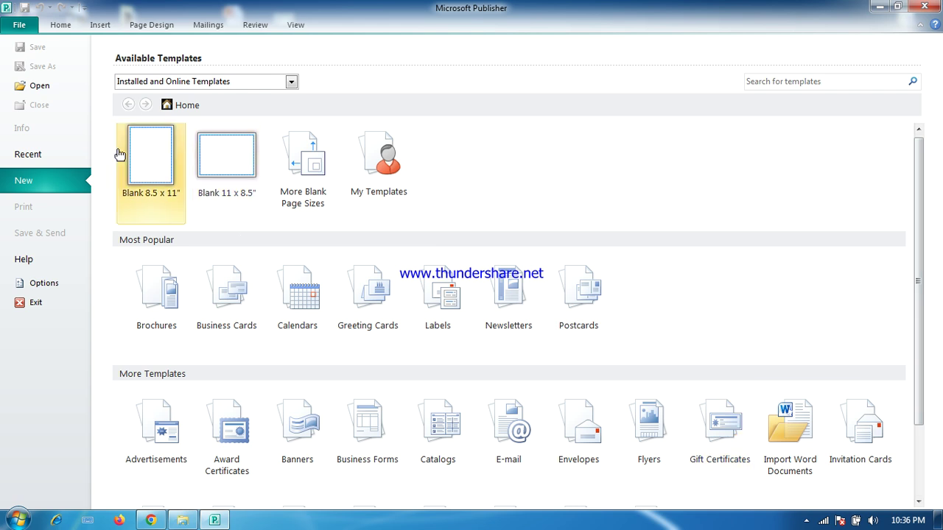
pyautogui.doubleClick(157, 163)
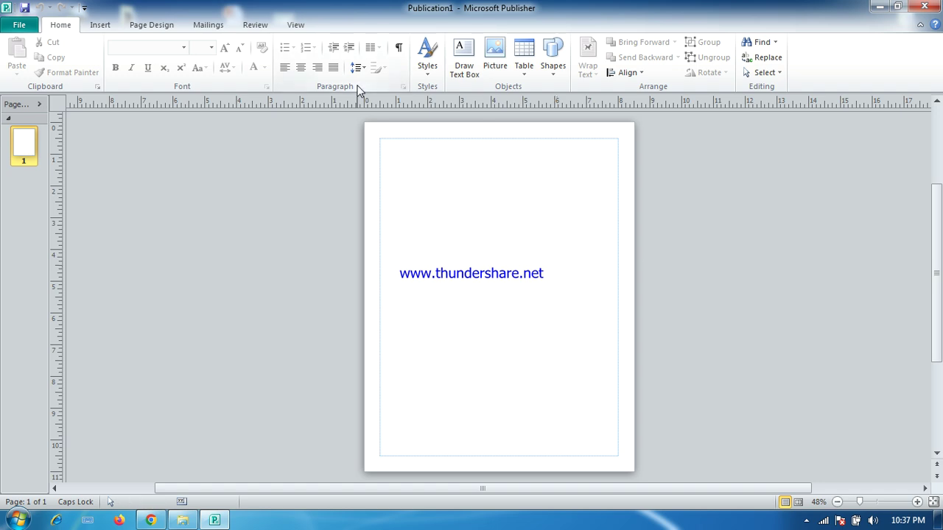
# Switch the page orientation to Landscape and then back to Portrait
pyautogui.click(115, 26)
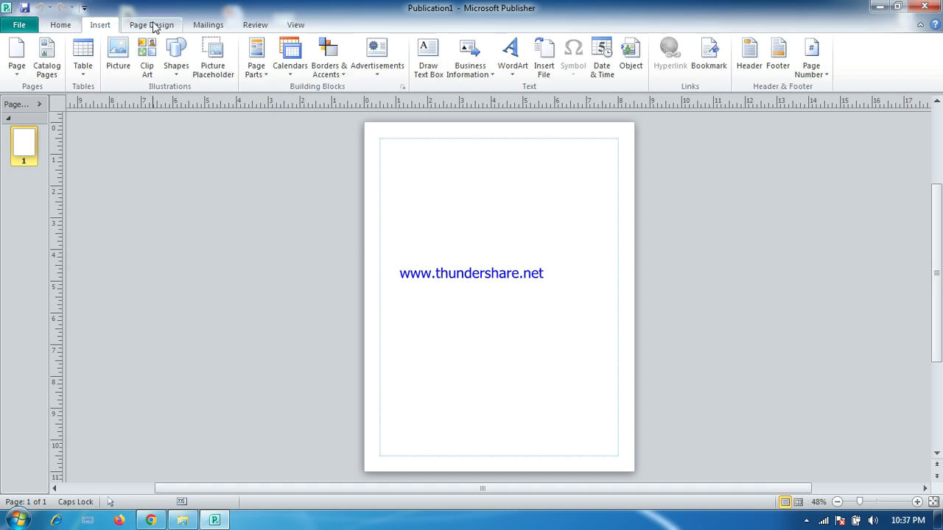
pyautogui.click(153, 26)
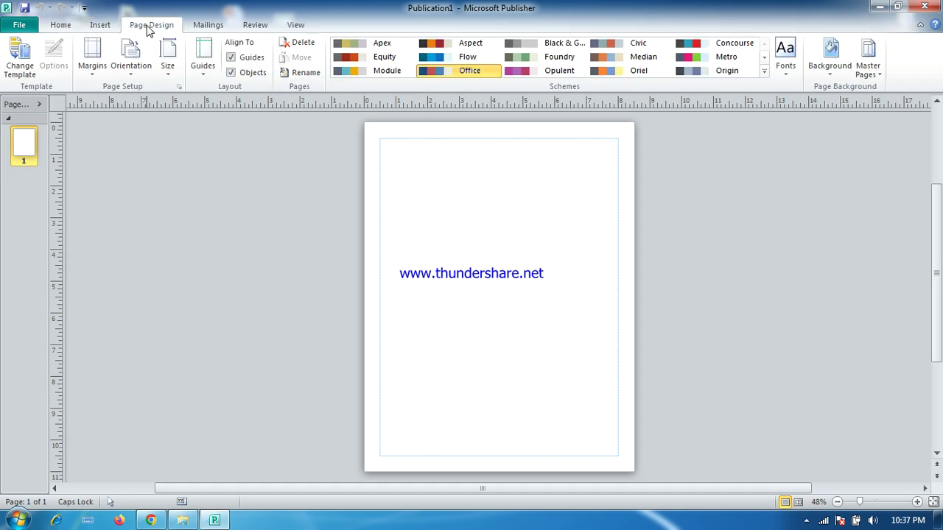
pyautogui.click(144, 80)
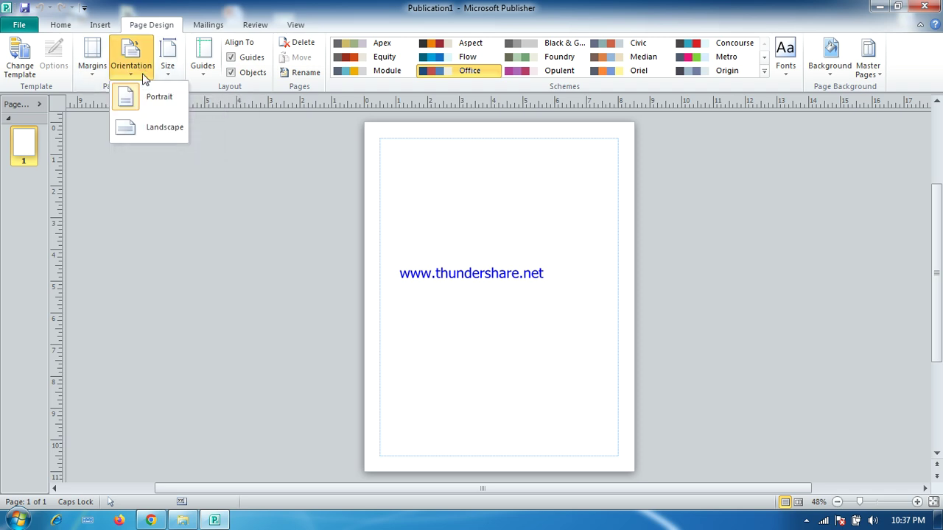
pyautogui.click(140, 128)
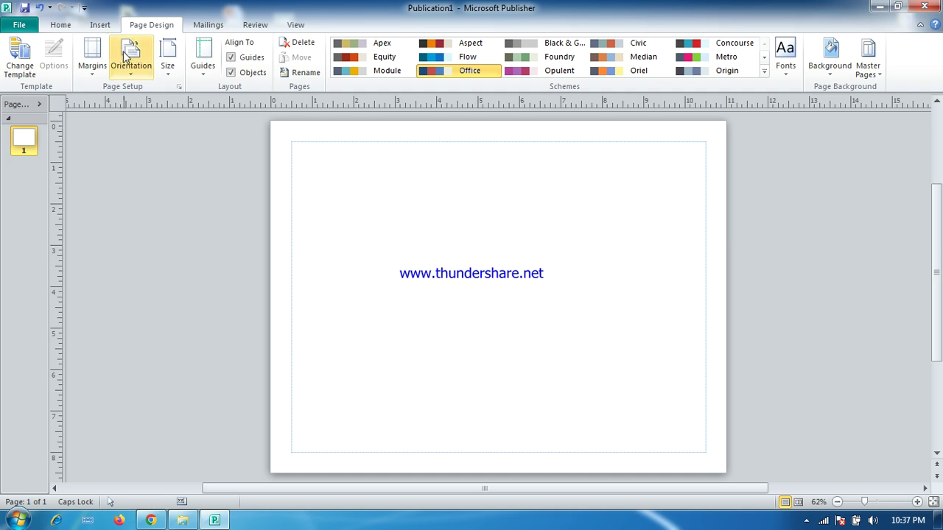
pyautogui.click(130, 73)
pyautogui.click(137, 95)
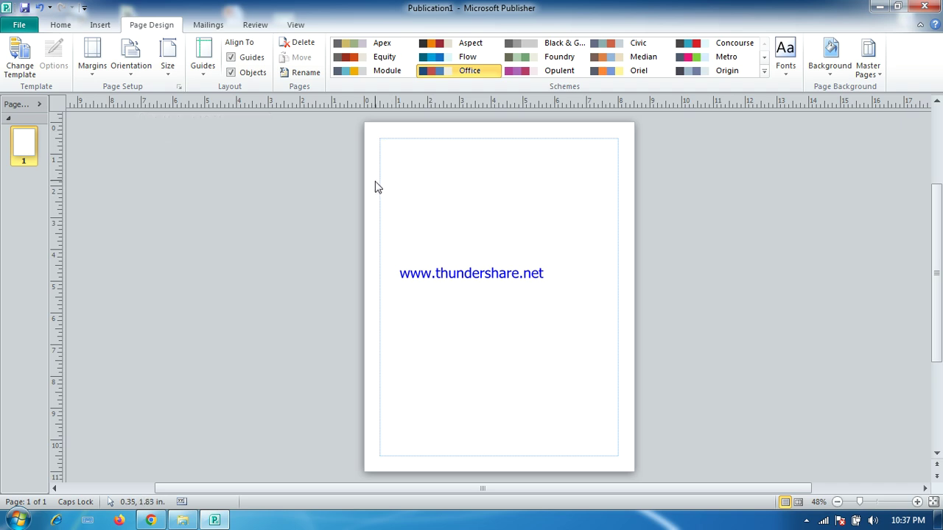
# Check the custom margins and cancel, leaving 0.5" margins on every side
pyautogui.click(102, 68)
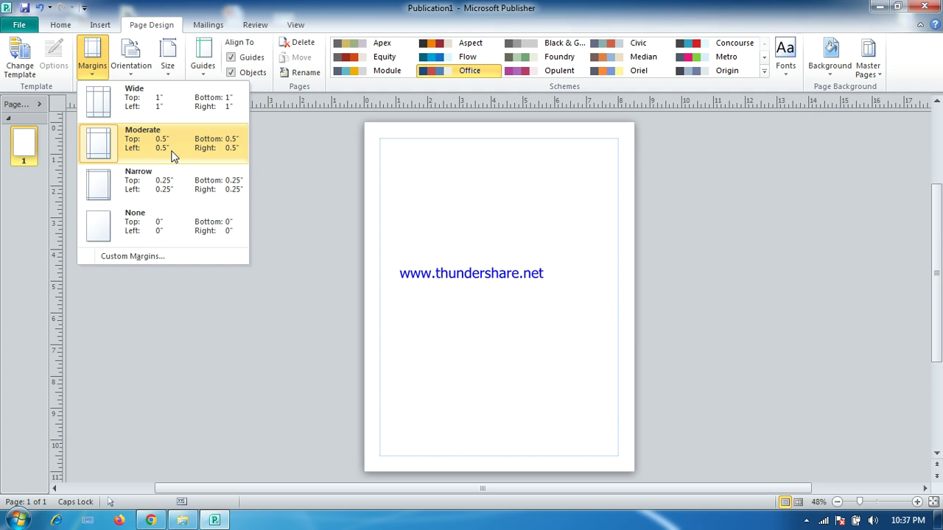
pyautogui.click(122, 258)
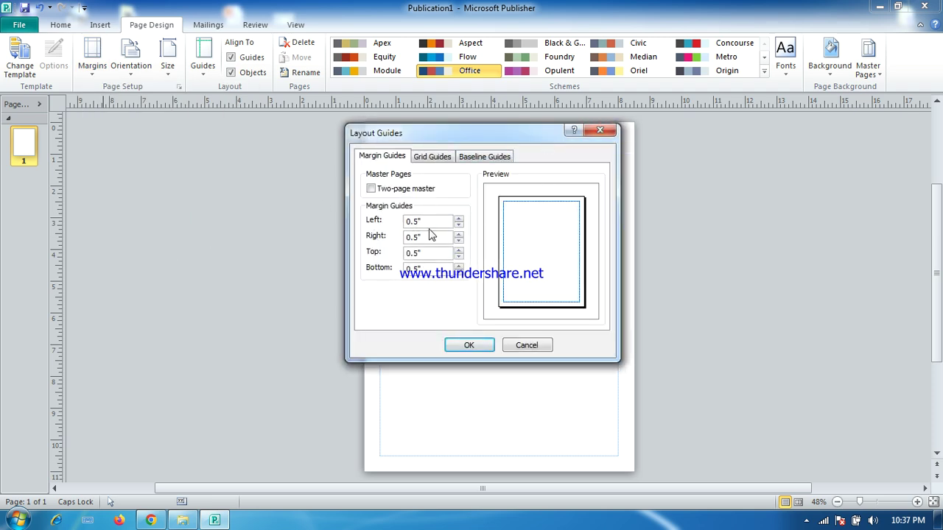
pyautogui.click(545, 346)
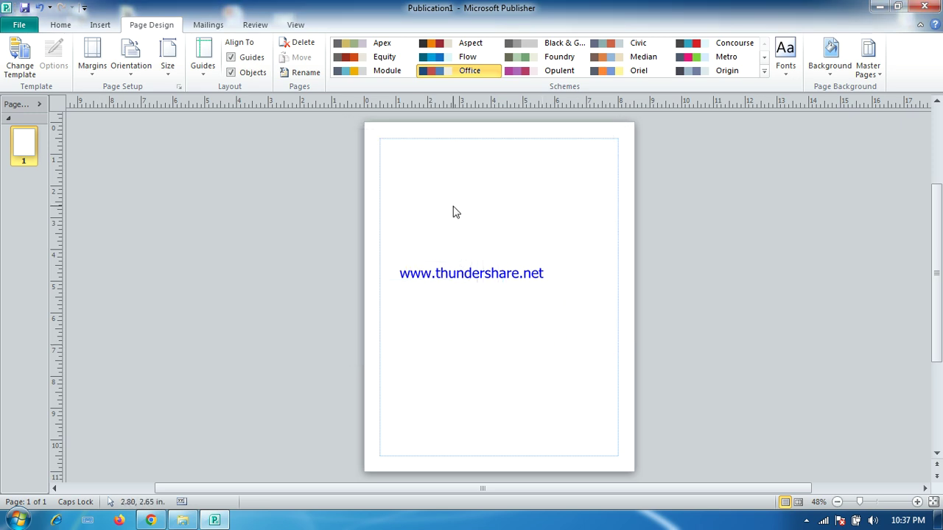
# Set a custom page size of 30" wide by 36" high in Page Setup
pyautogui.click(167, 62)
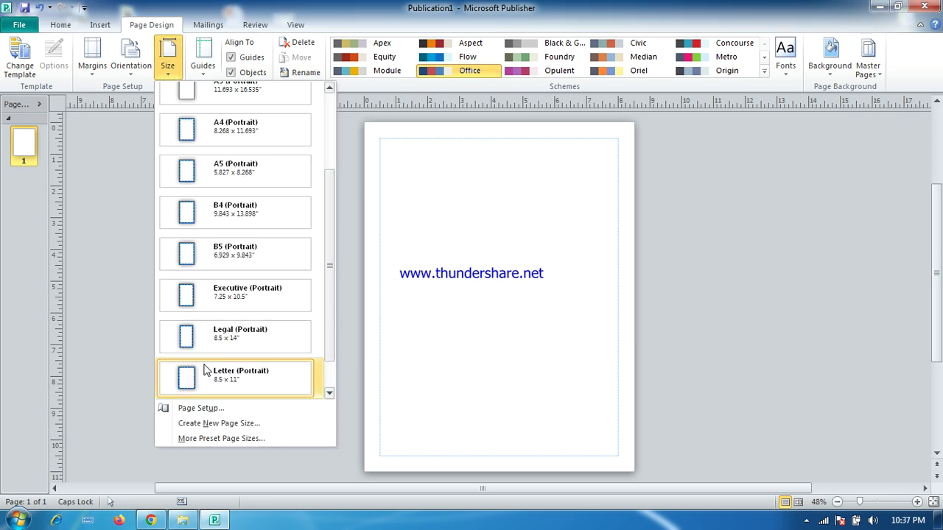
pyautogui.scroll(-1, 329, 385)
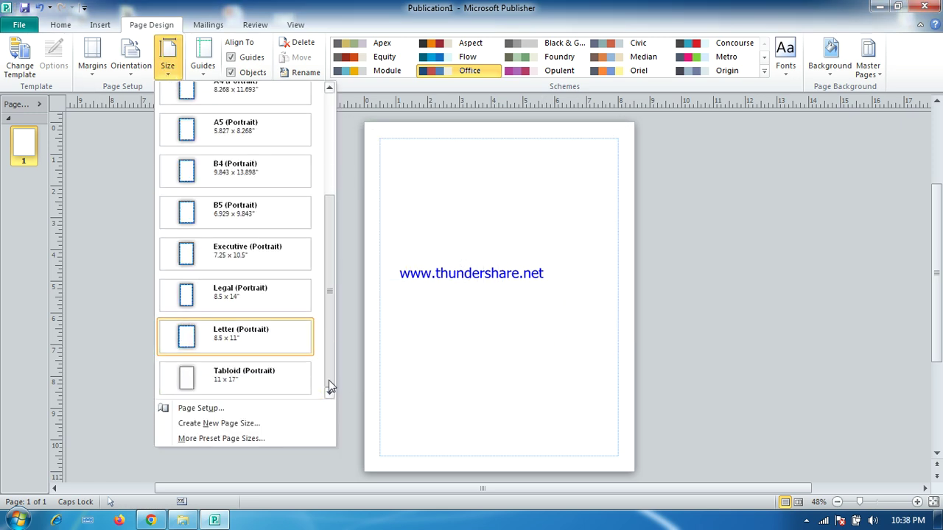
pyautogui.moveTo(328, 380); pyautogui.dragTo(307, 257)
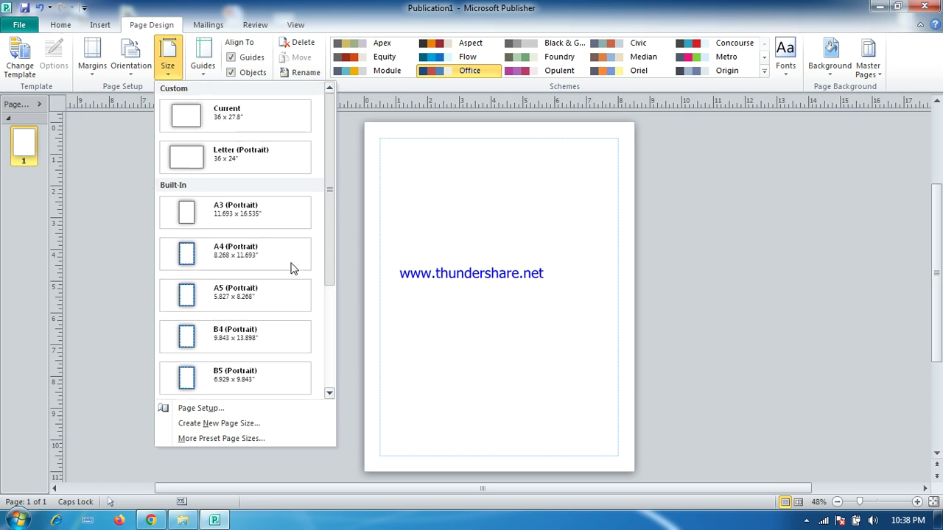
pyautogui.scroll(-1, 295, 280)
pyautogui.scroll(-1, 316, 324)
pyautogui.scroll(-2, 317, 368)
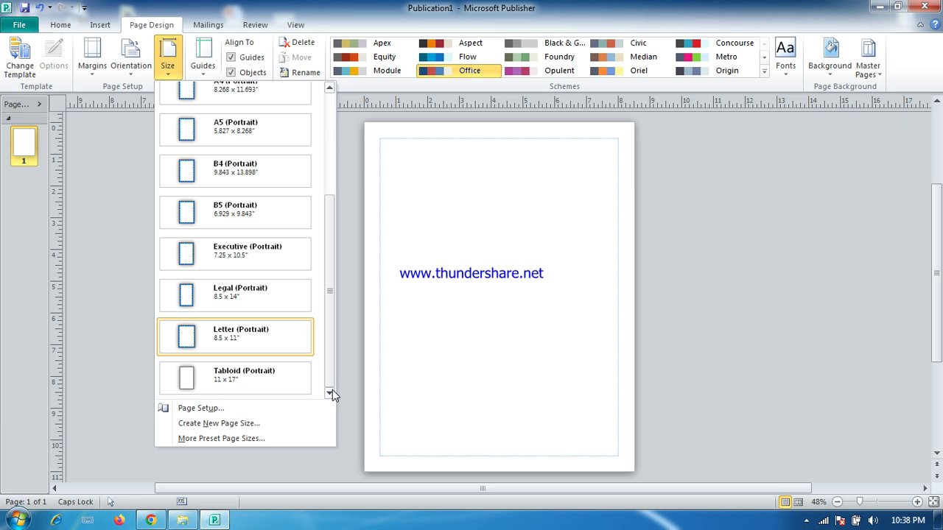
pyautogui.click(230, 410)
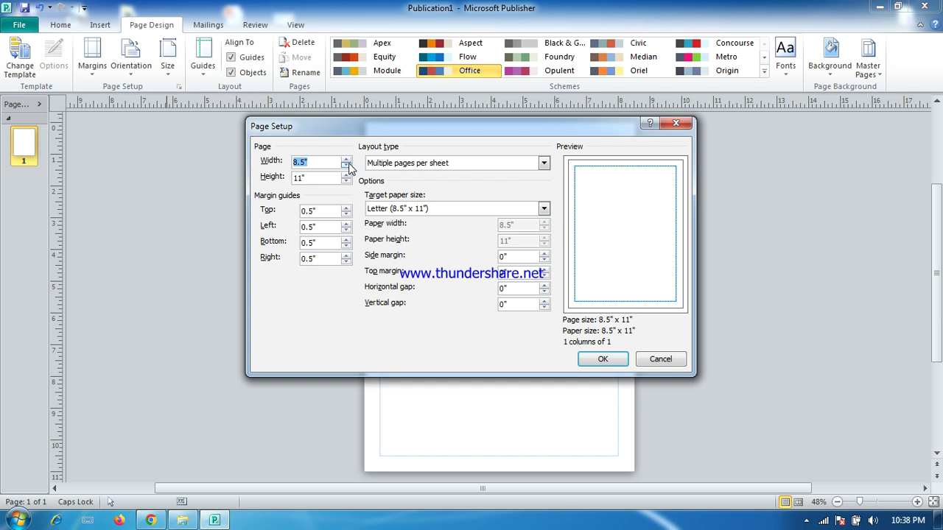
pyautogui.click(330, 176)
pyautogui.click(316, 160)
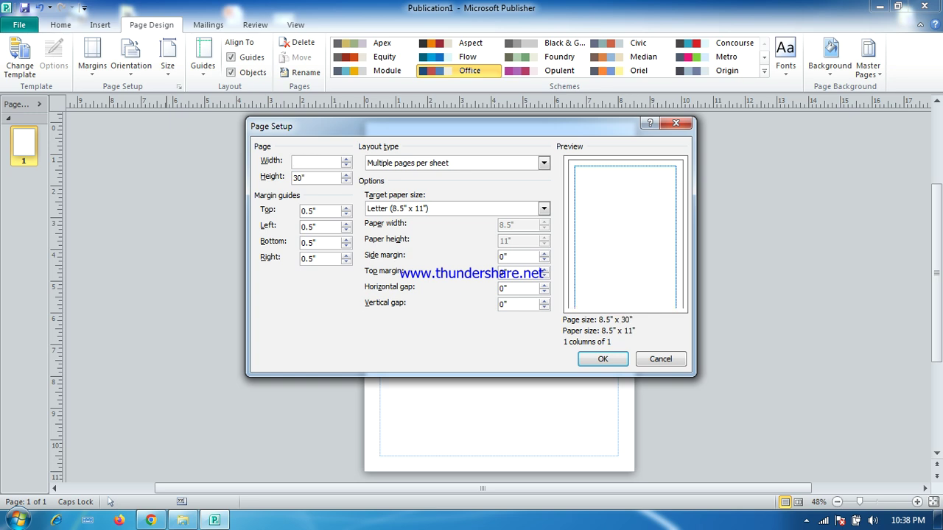
pyautogui.write('30')
pyautogui.click(319, 175)
pyautogui.write('36')
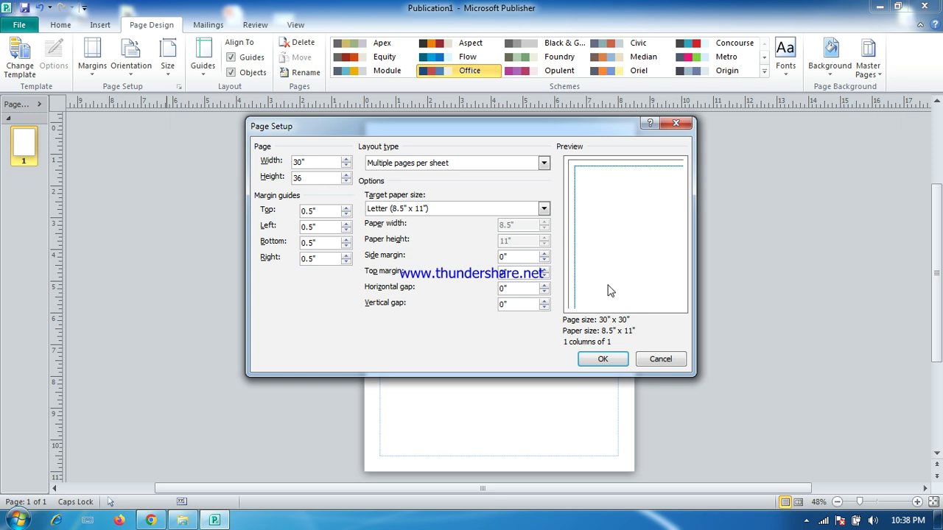
pyautogui.click(601, 358)
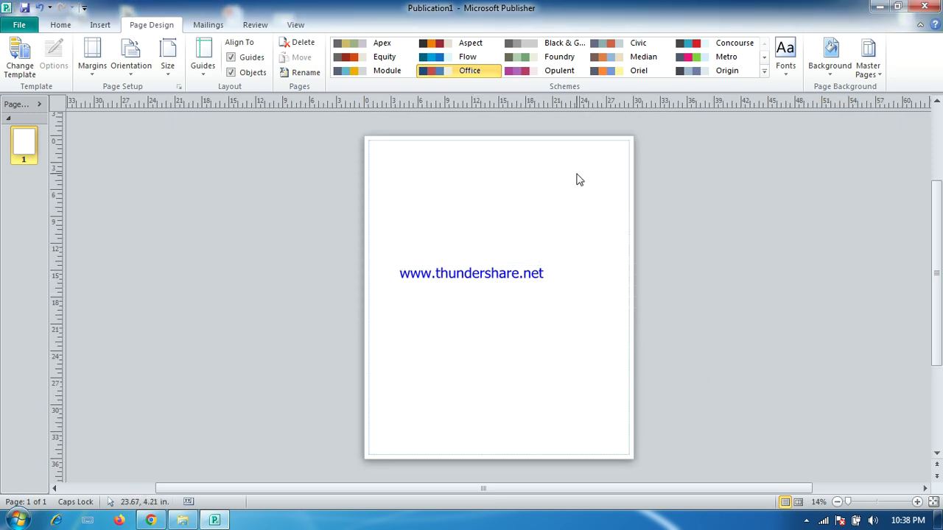
pyautogui.moveTo(523, 488); pyautogui.dragTo(728, 492)
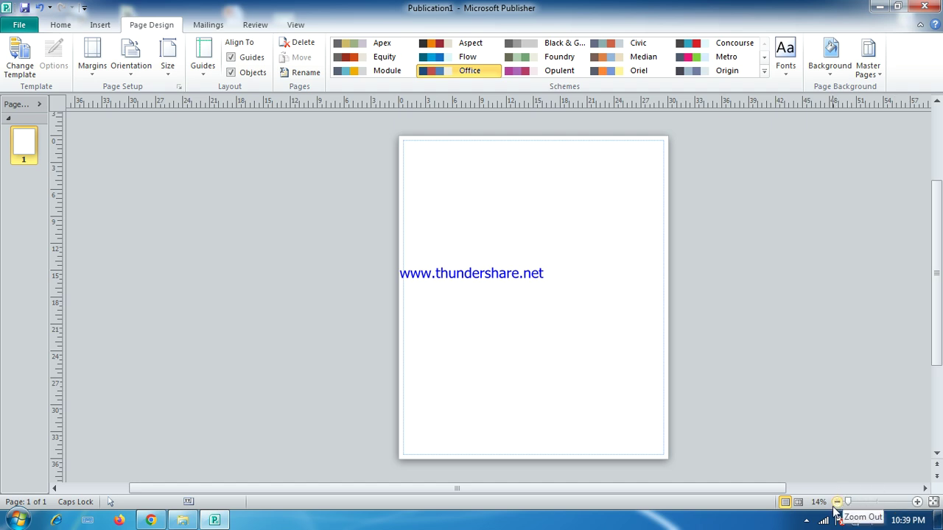
pyautogui.click(916, 501)
pyautogui.click(917, 502)
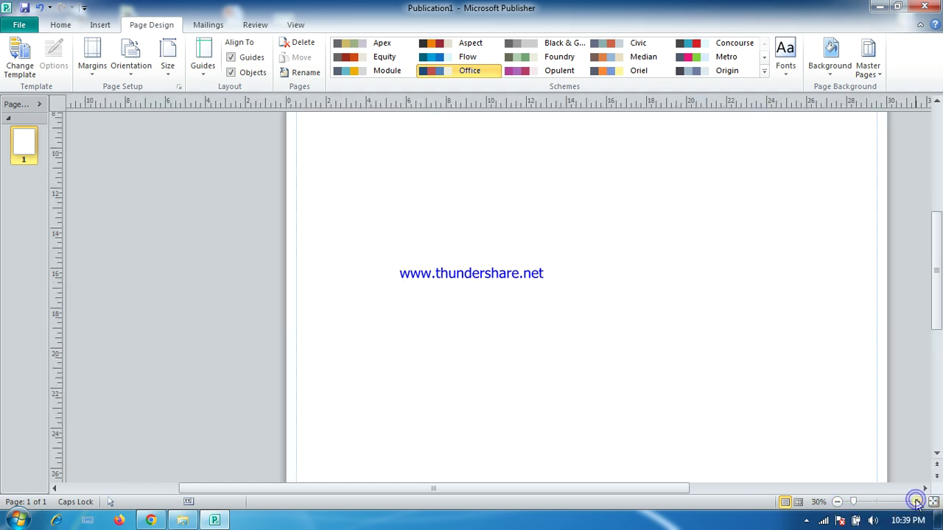
pyautogui.click(917, 501)
pyautogui.click(837, 501)
pyautogui.click(836, 501)
pyautogui.click(837, 502)
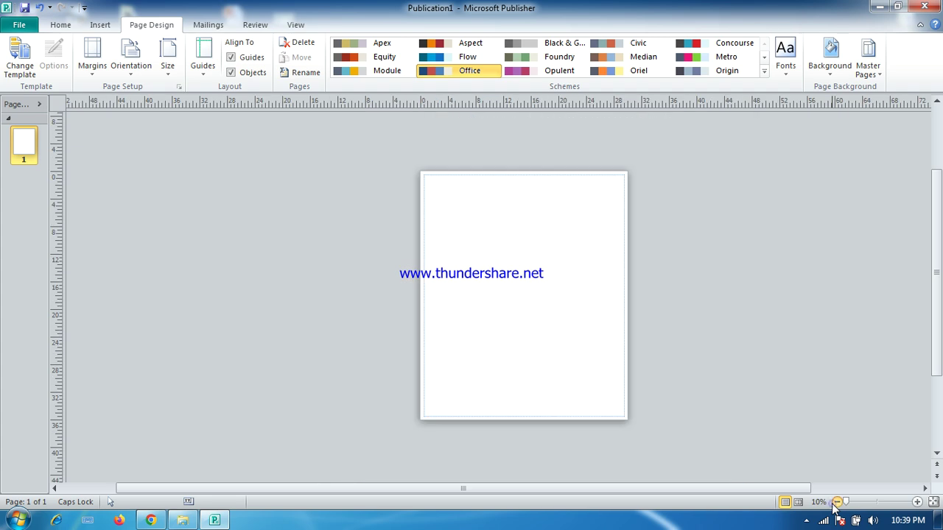
pyautogui.click(918, 502)
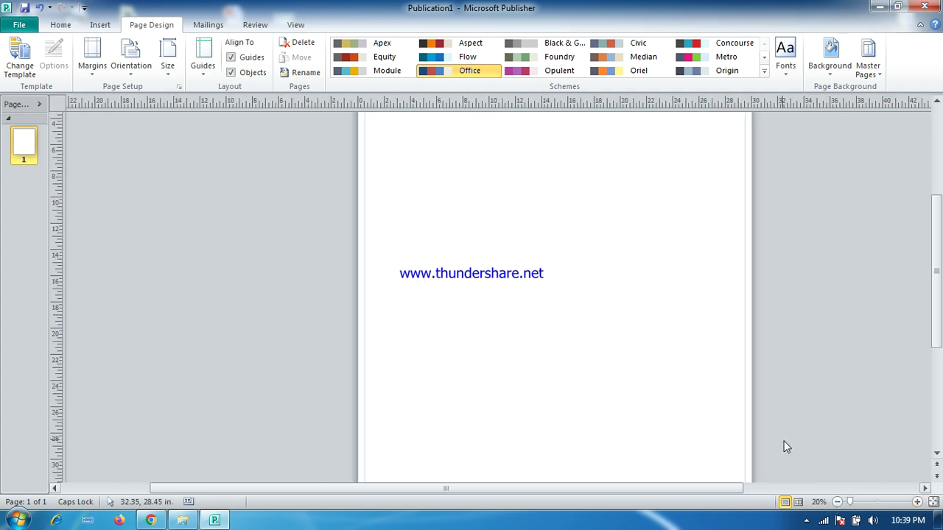
pyautogui.click(838, 502)
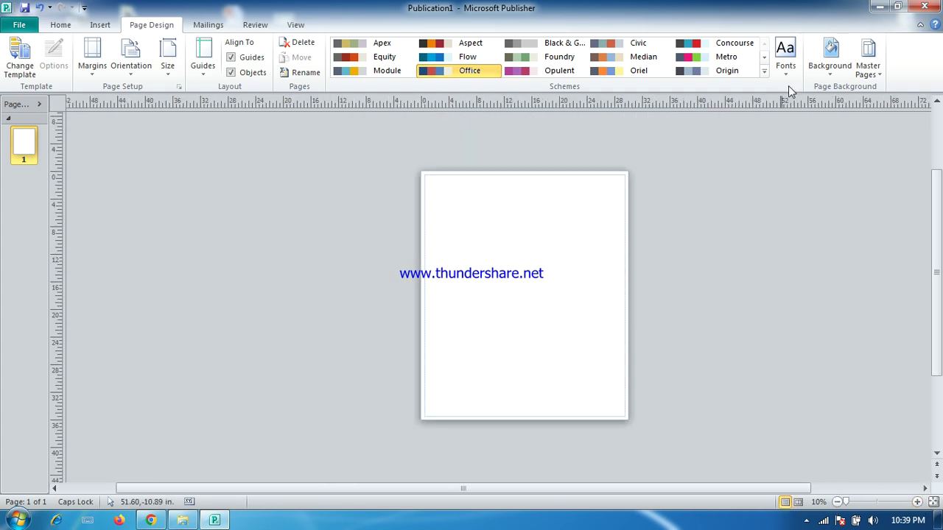
# Apply the White marble texture as the page background
pyautogui.click(866, 68)
pyautogui.click(866, 67)
pyautogui.click(830, 72)
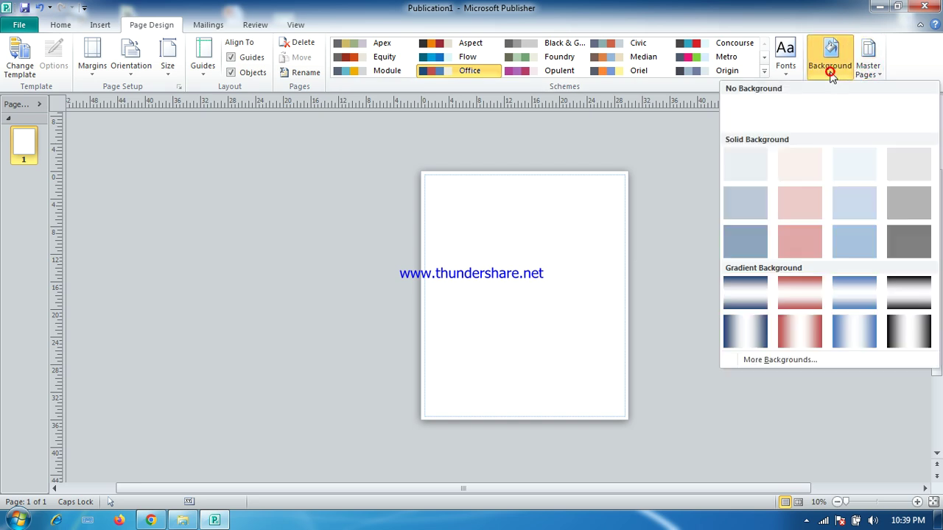
pyautogui.click(793, 360)
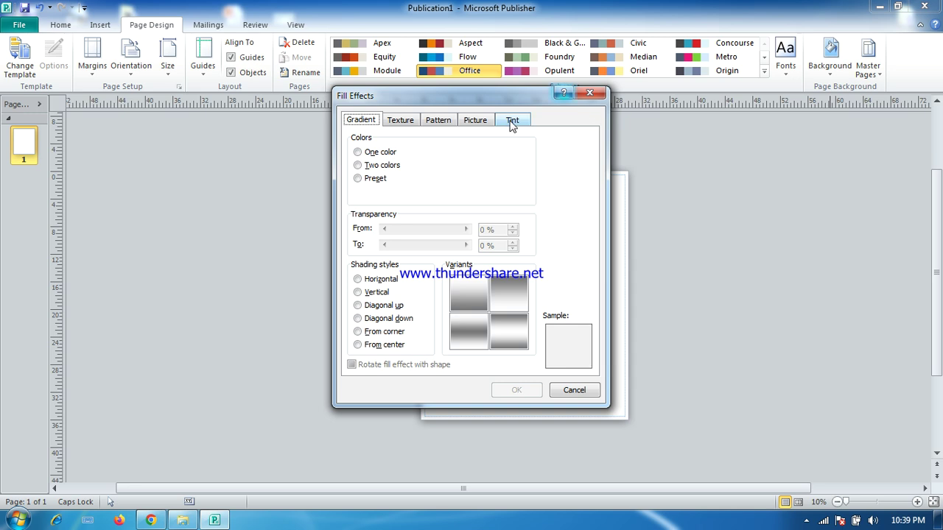
pyautogui.click(401, 123)
pyautogui.click(439, 124)
pyautogui.click(475, 124)
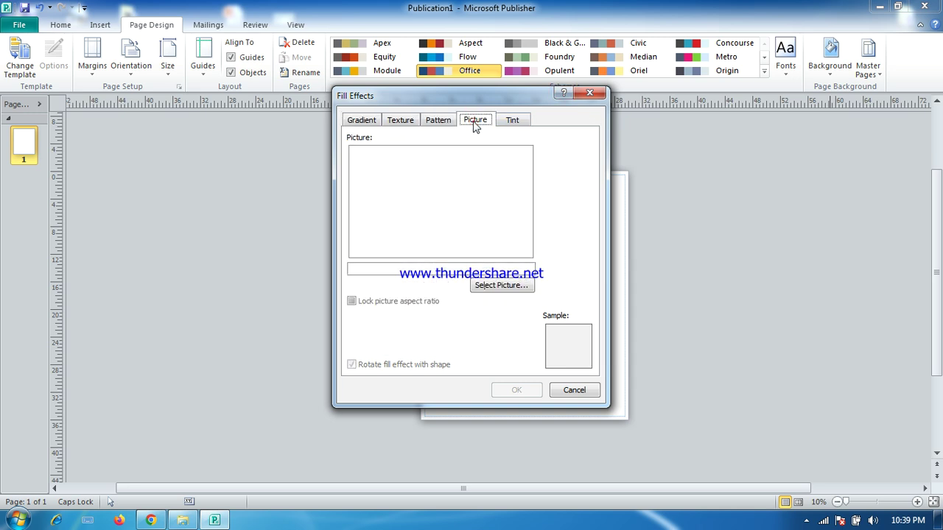
pyautogui.click(503, 123)
pyautogui.click(411, 123)
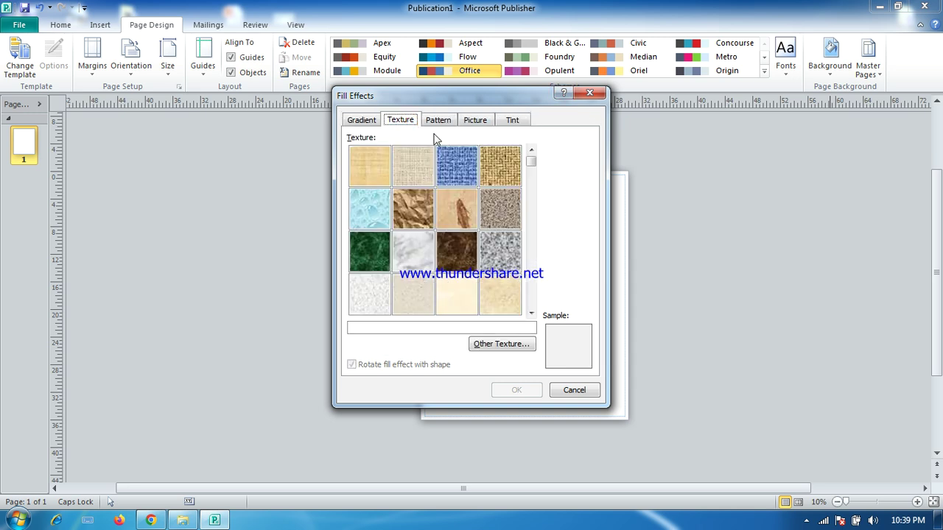
pyautogui.click(409, 256)
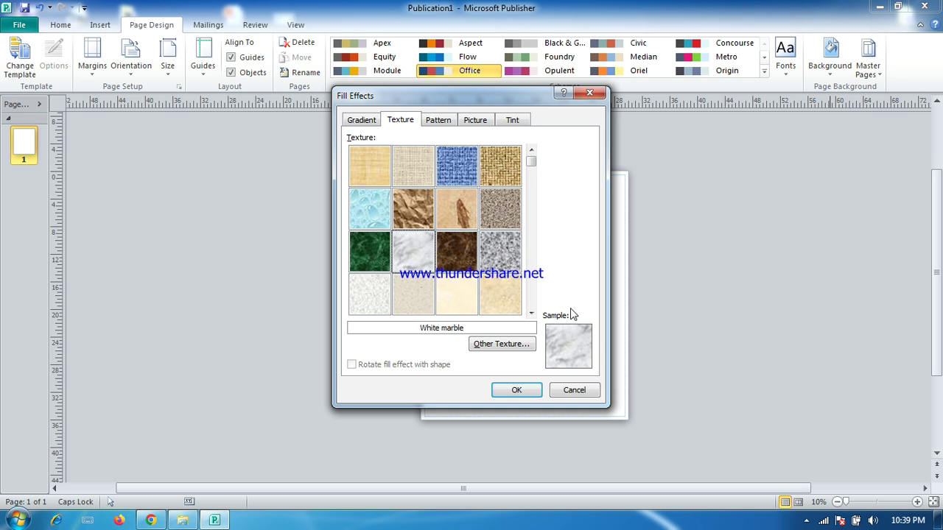
pyautogui.click(529, 388)
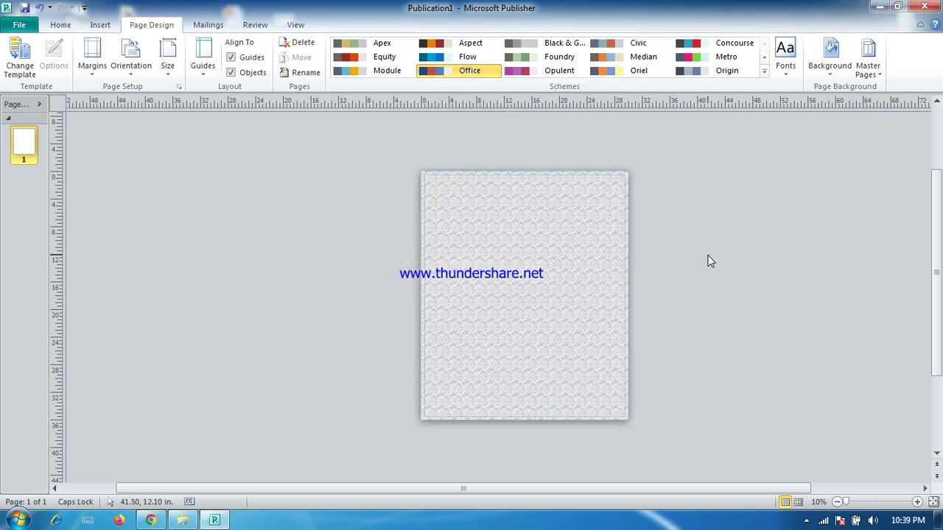
# Draw a wide text box across the page top and set its text to 72 pt
pyautogui.click(917, 504)
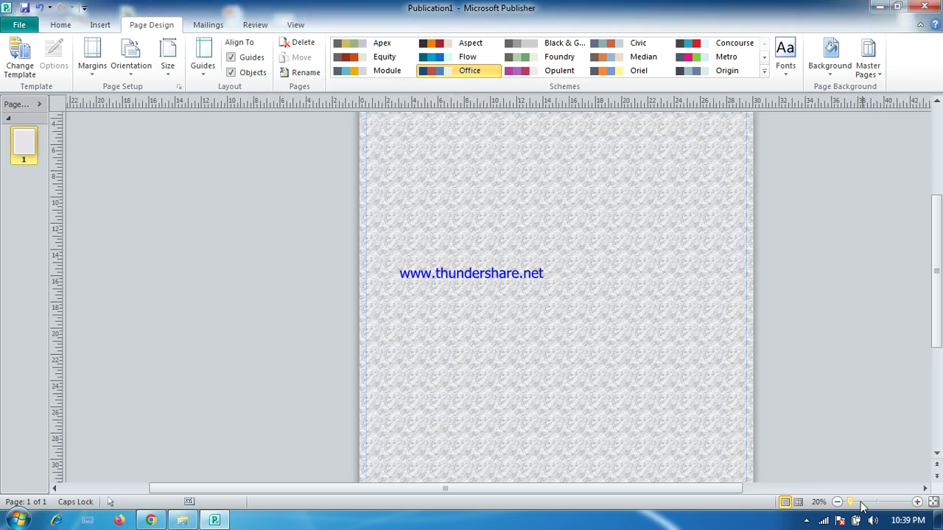
pyautogui.click(837, 502)
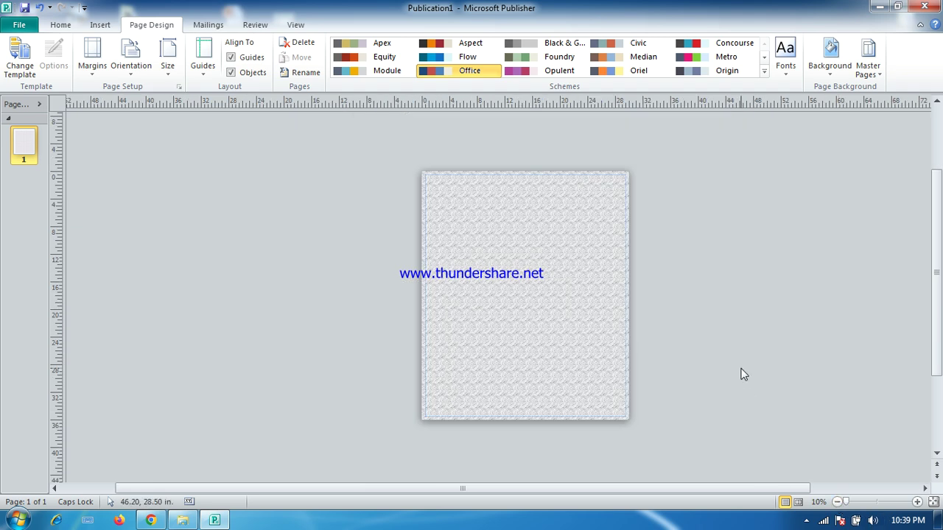
pyautogui.click(86, 28)
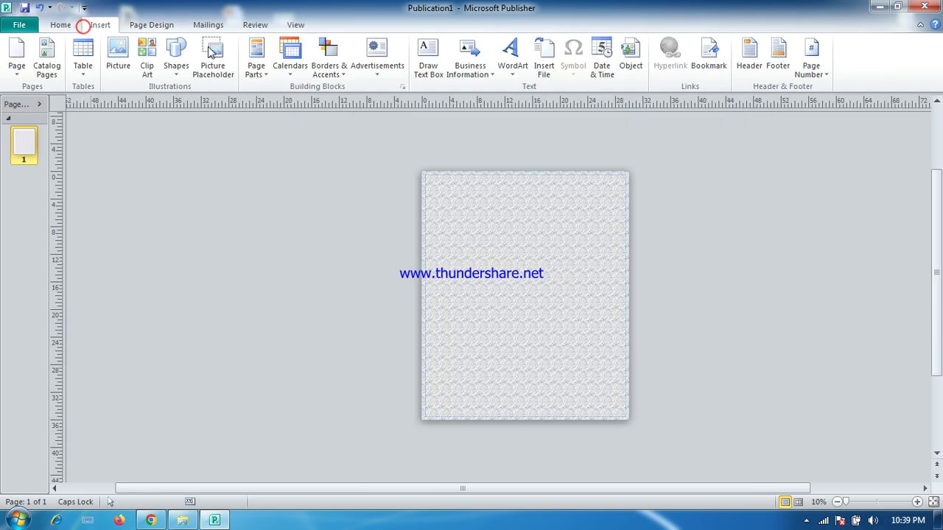
pyautogui.click(433, 73)
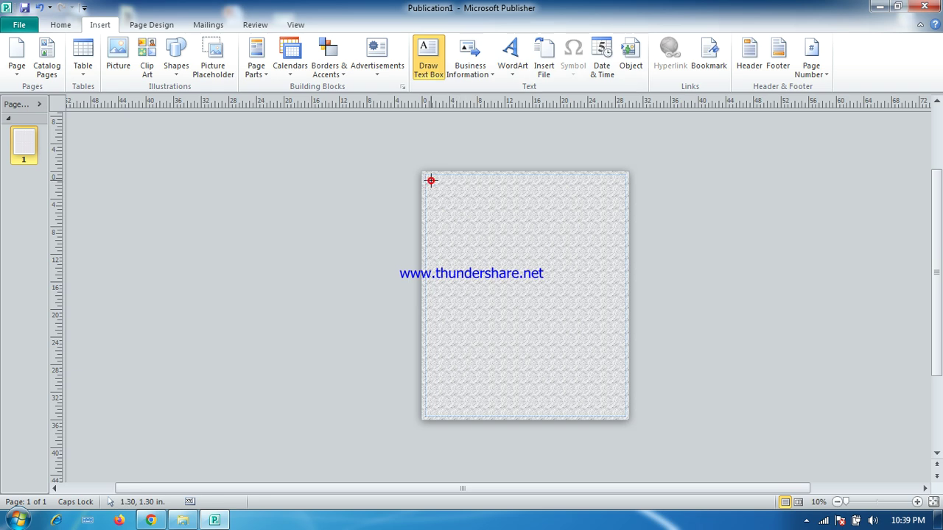
pyautogui.moveTo(431, 180); pyautogui.dragTo(621, 207)
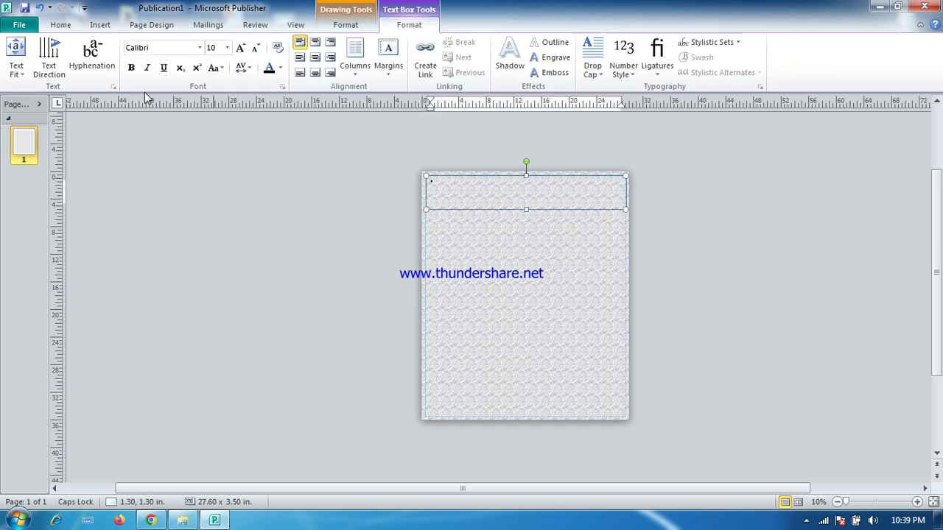
pyautogui.click(64, 27)
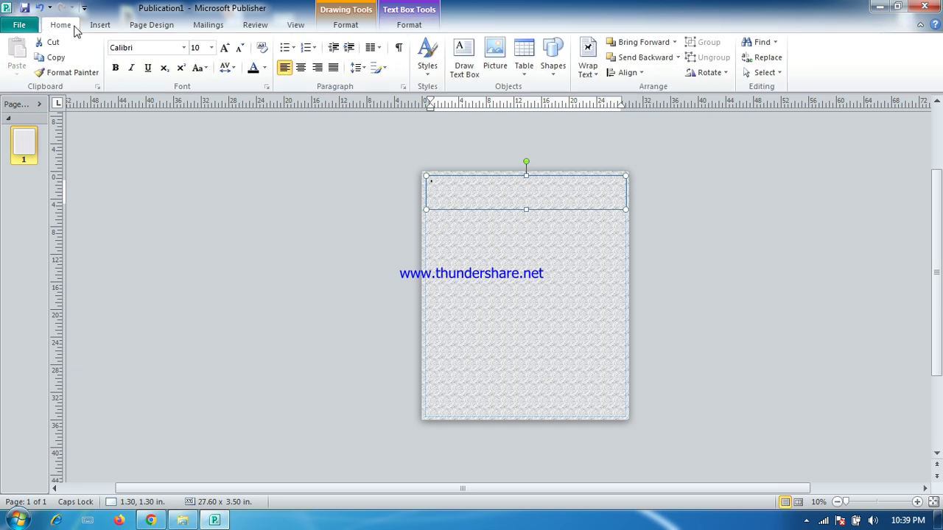
pyautogui.click(213, 50)
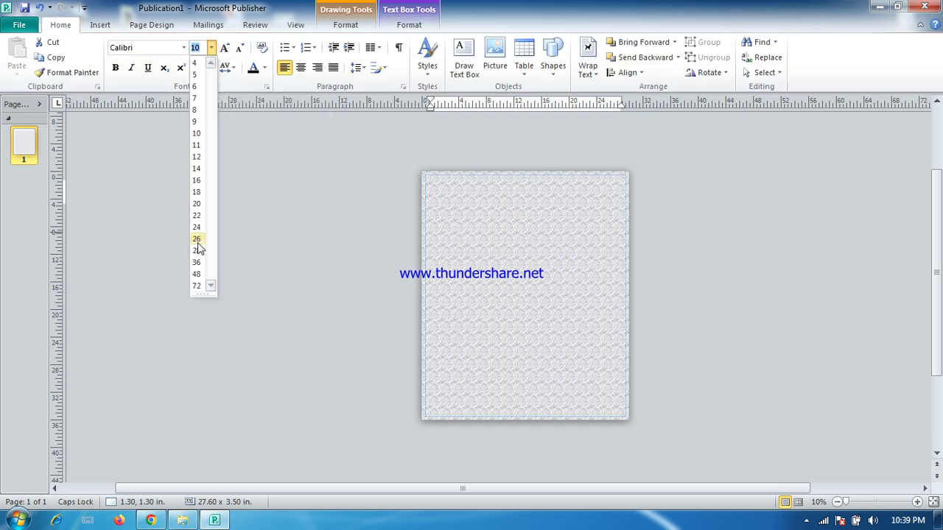
pyautogui.click(196, 286)
pyautogui.click(437, 191)
pyautogui.write('HOW TO MAKE A POSTER IN MS PUBLISHER')
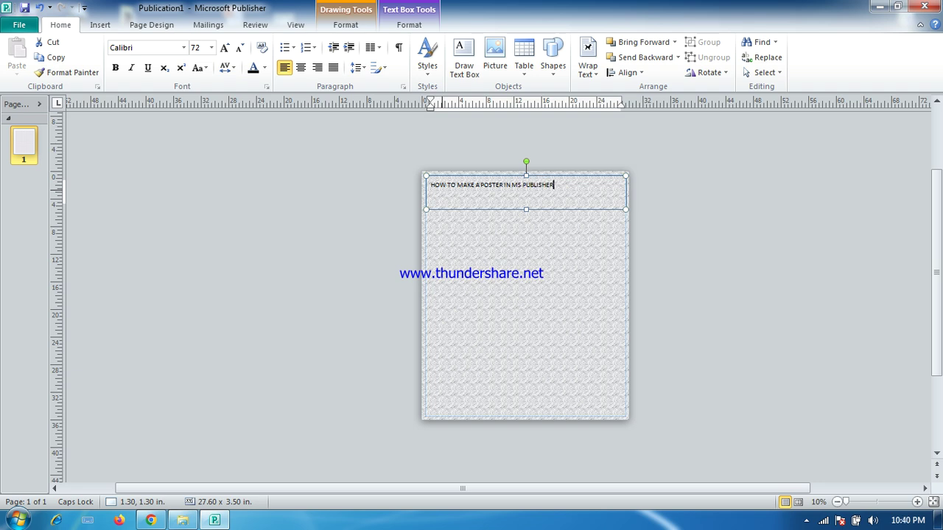
# Make the title 'HOW TO MAKE A POSTER IN MS PUBLISHER' centred, bold, red and larger
pyautogui.moveTo(557, 184); pyautogui.dragTo(430, 184)
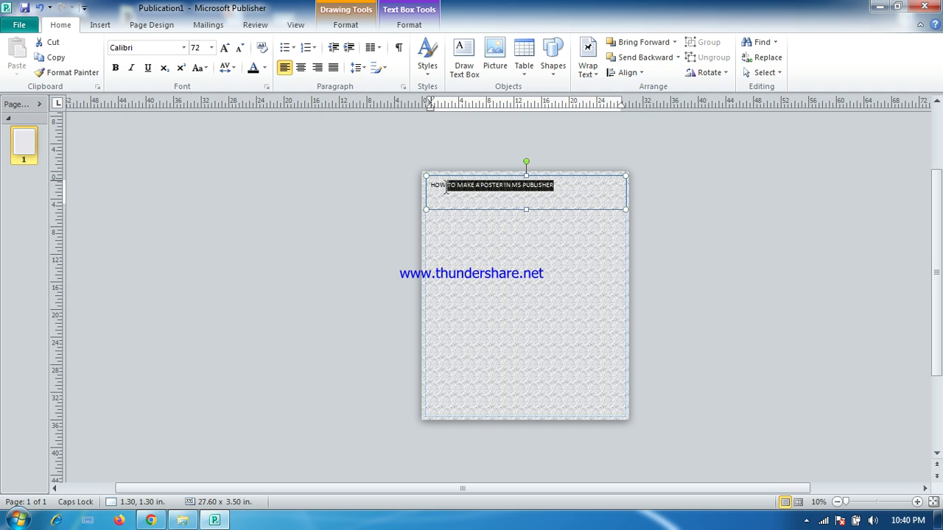
pyautogui.click(301, 68)
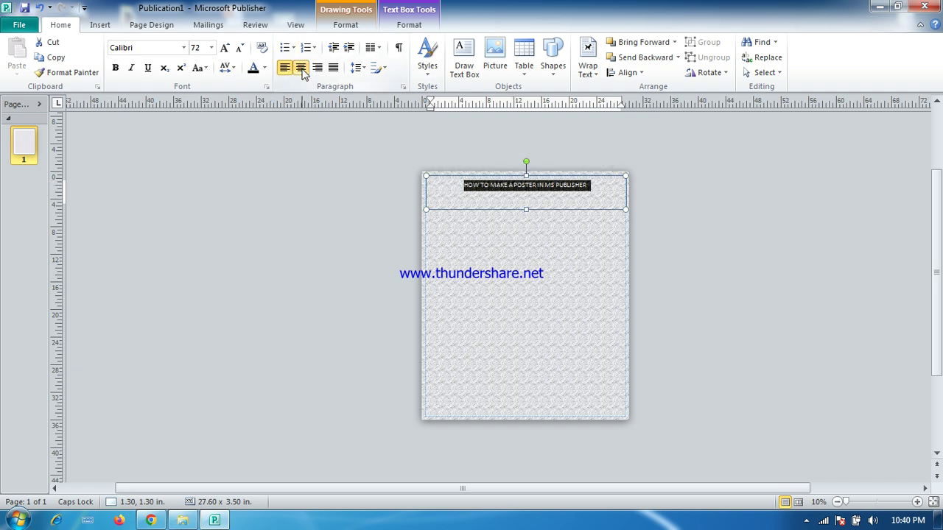
pyautogui.click(115, 68)
pyautogui.click(264, 69)
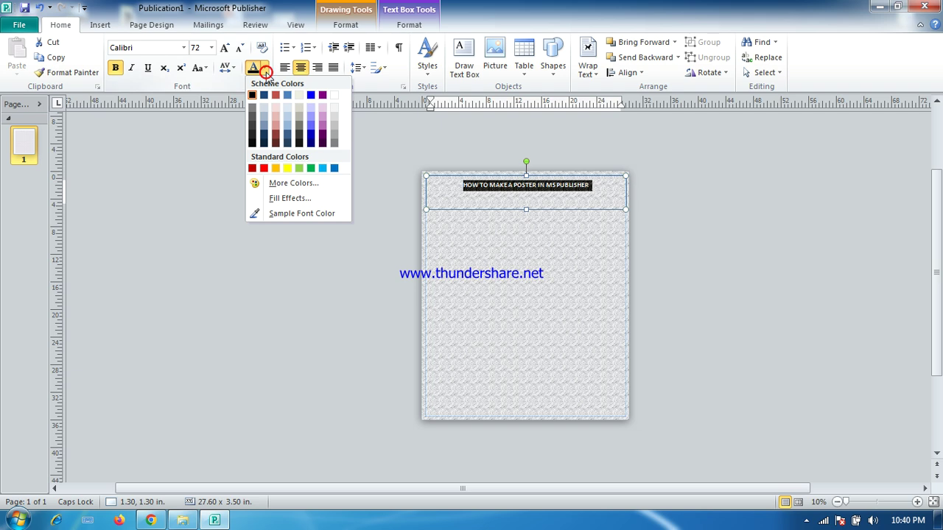
pyautogui.click(264, 169)
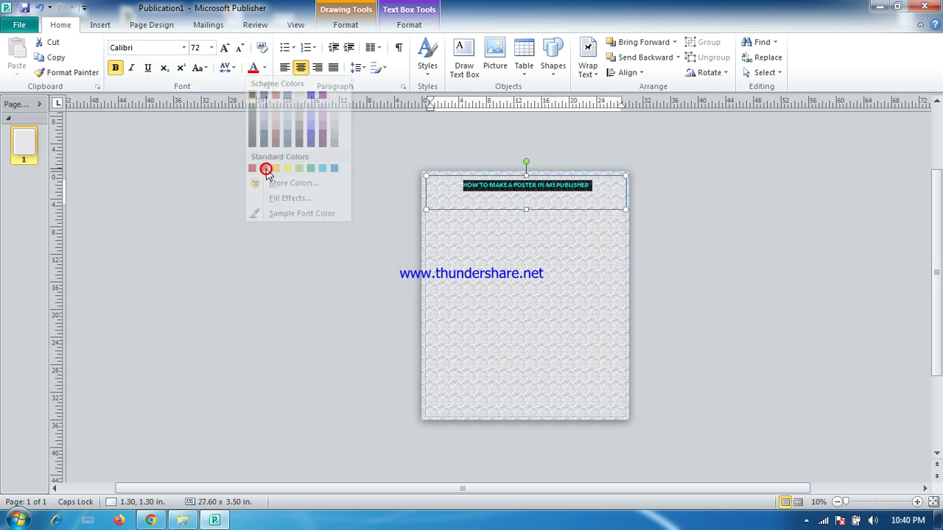
pyautogui.click(225, 48)
pyautogui.click(224, 48)
pyautogui.click(225, 48)
pyautogui.click(224, 48)
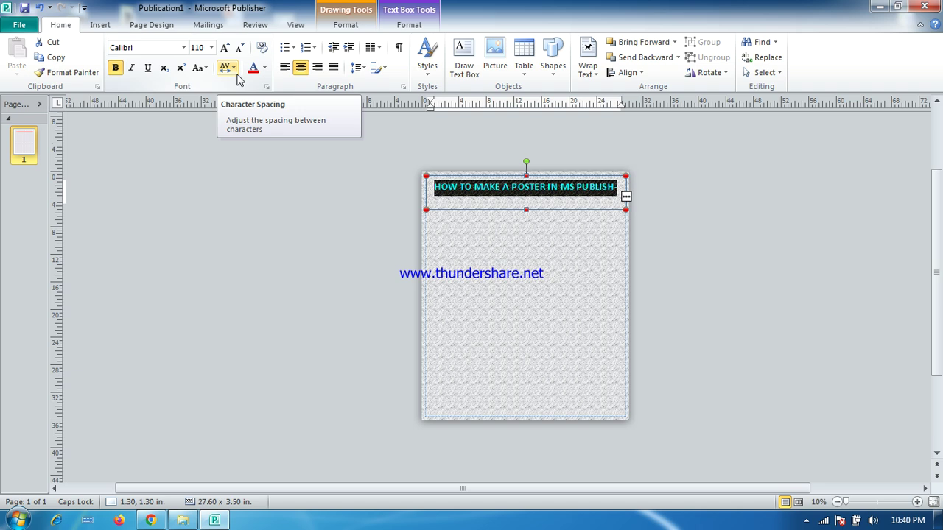
pyautogui.click(240, 47)
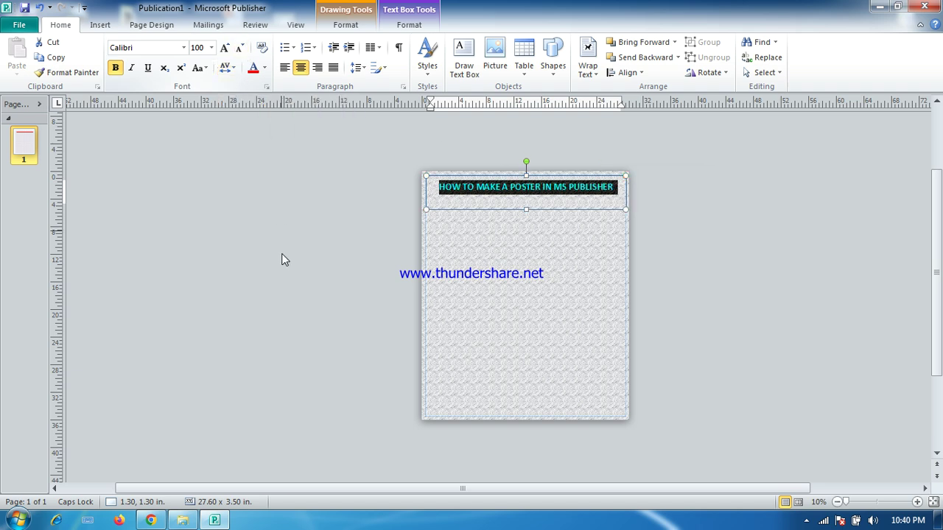
pyautogui.click(283, 273)
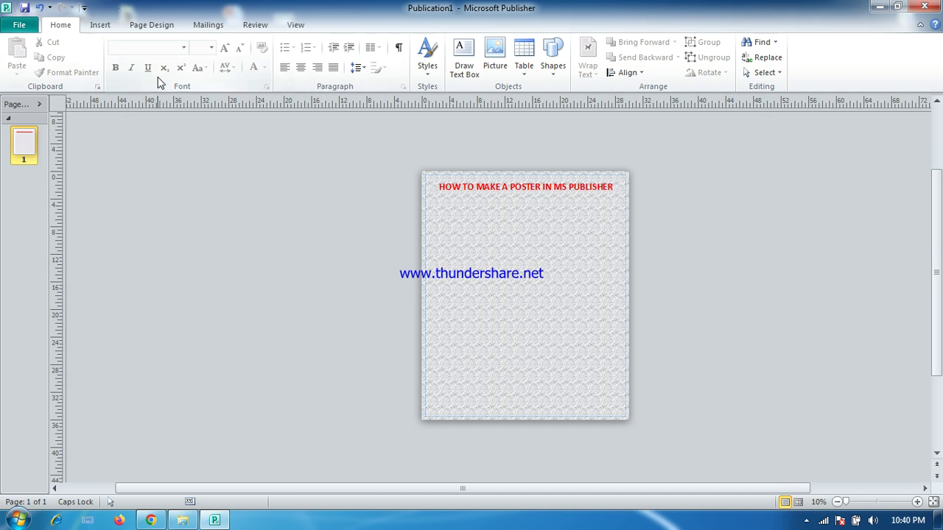
pyautogui.click(101, 24)
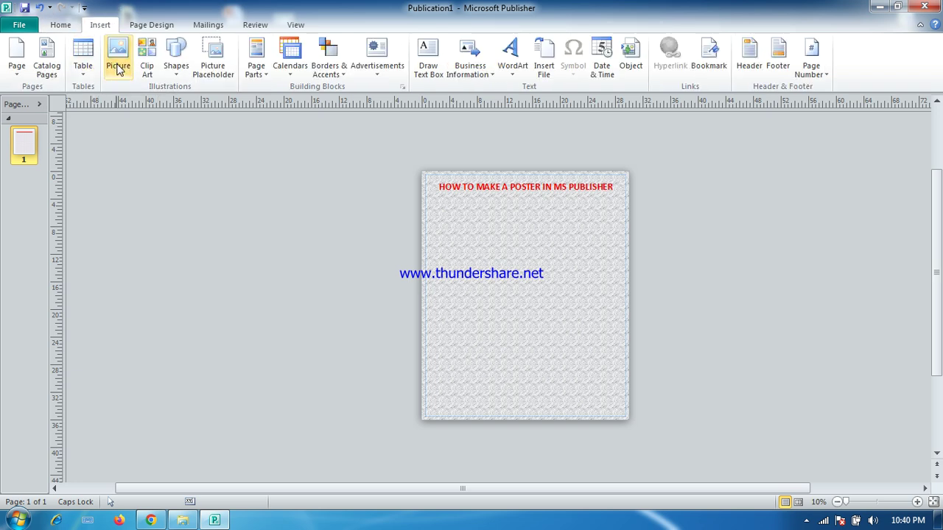
pyautogui.click(151, 520)
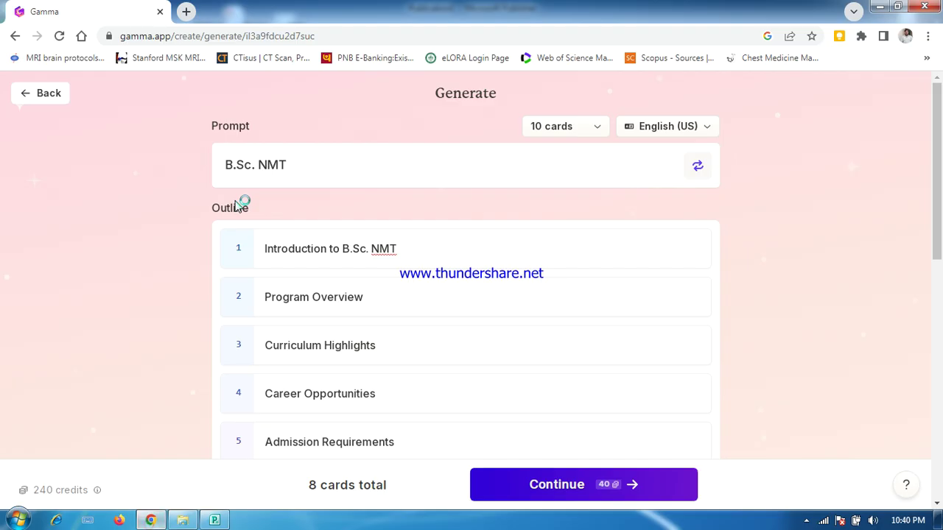
# Search 'british journal of radiology' in a new tab and copy the journal's description paragraph
pyautogui.click(186, 13)
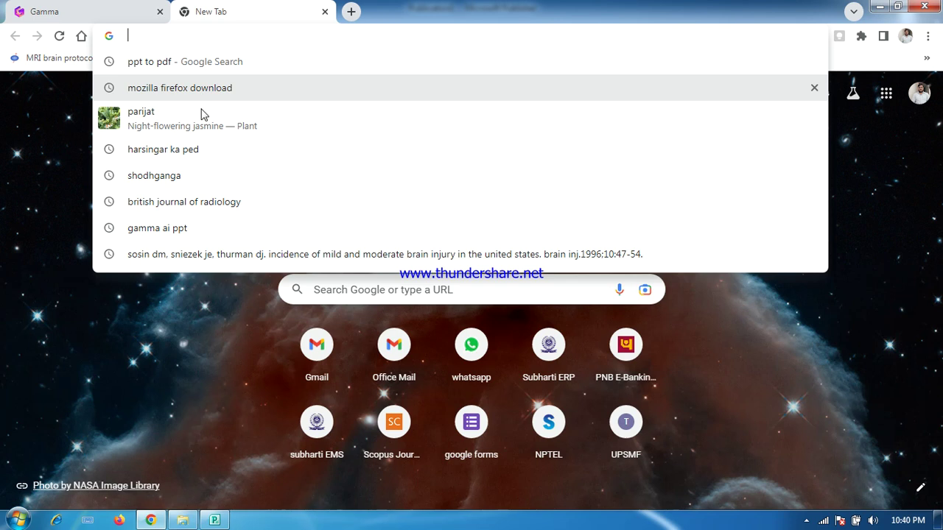
pyautogui.click(180, 209)
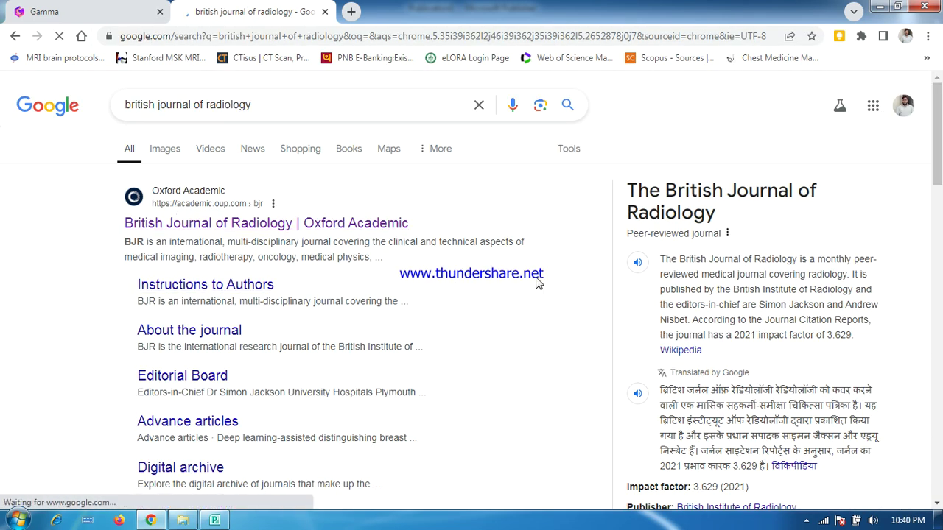
pyautogui.moveTo(660, 259); pyautogui.dragTo(855, 337)
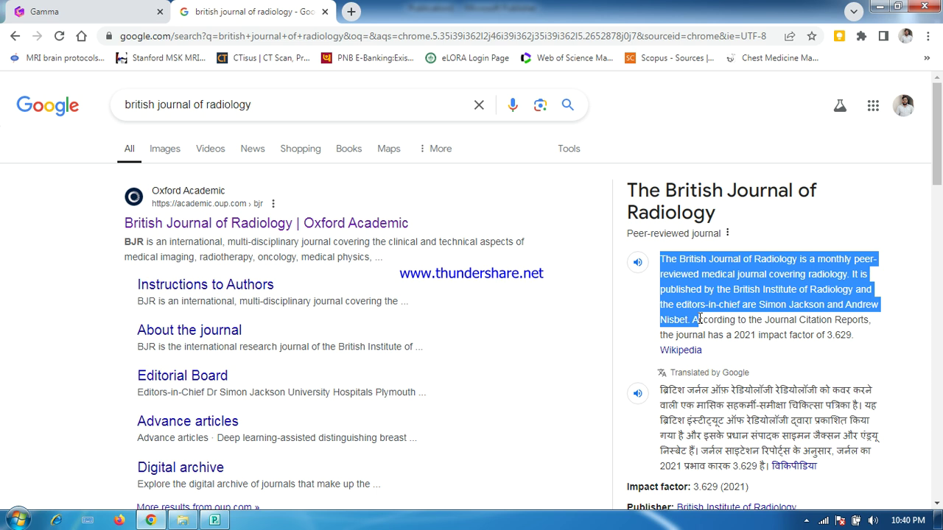
pyautogui.rightClick(771, 290)
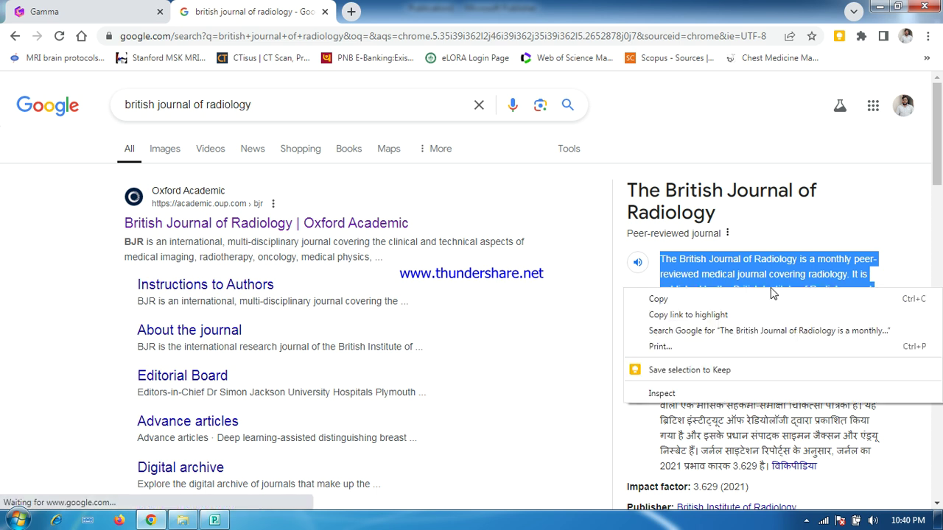
pyautogui.click(757, 302)
pyautogui.click(214, 520)
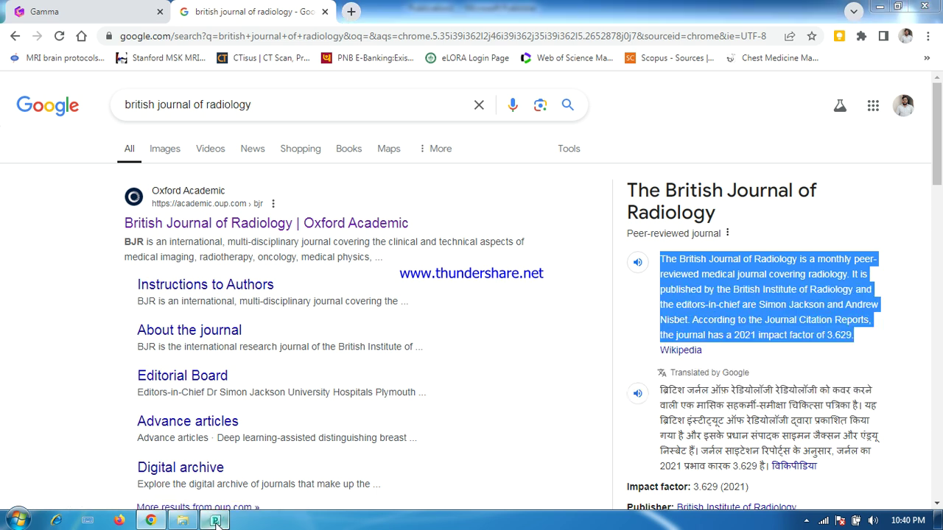
# Paste the description below the title and size its box to 13.78 × 10.55 in
pyautogui.hotkey('ctrl', 'v')
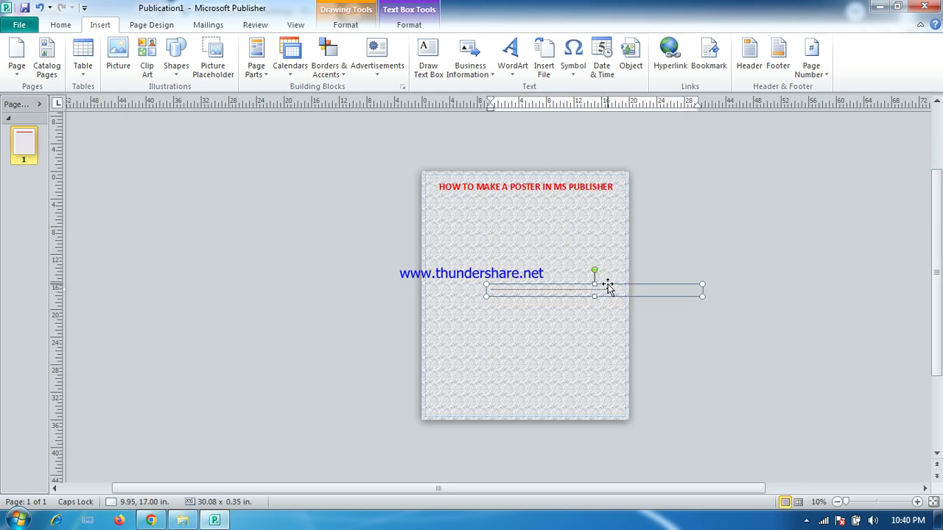
pyautogui.moveTo(606, 287); pyautogui.dragTo(542, 214)
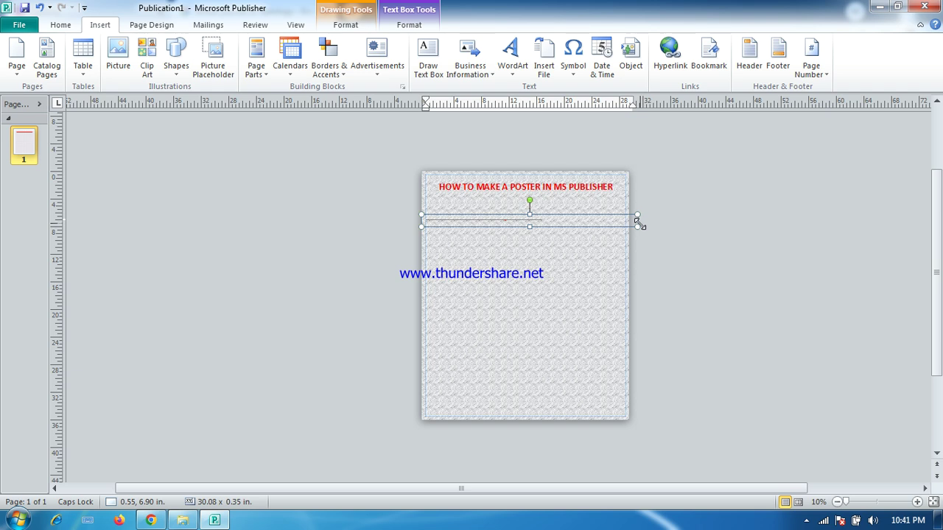
pyautogui.moveTo(637, 222); pyautogui.dragTo(512, 278)
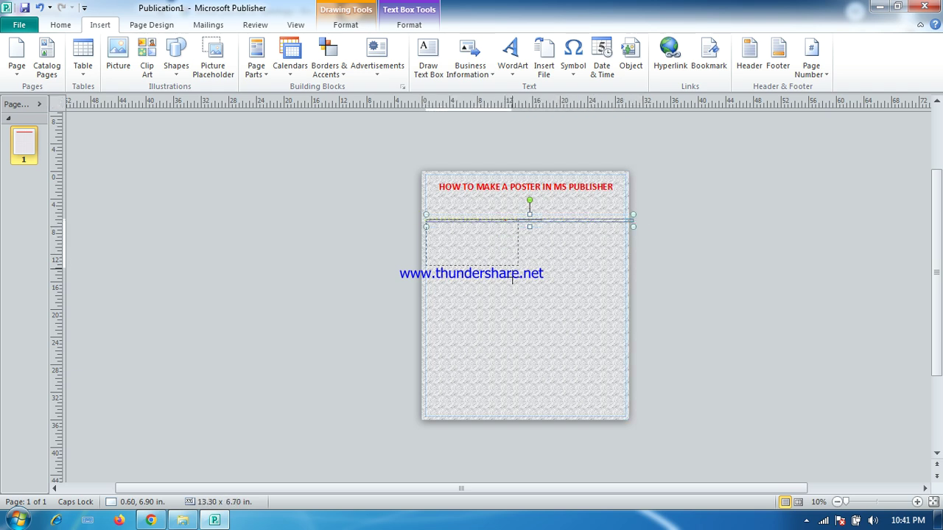
pyautogui.moveTo(513, 278); pyautogui.dragTo(524, 296)
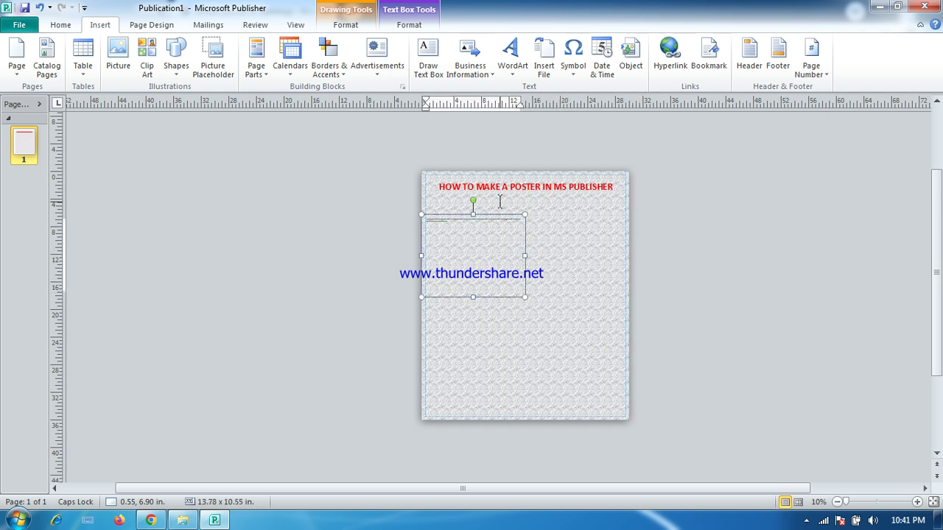
pyautogui.moveTo(498, 214); pyautogui.dragTo(500, 219)
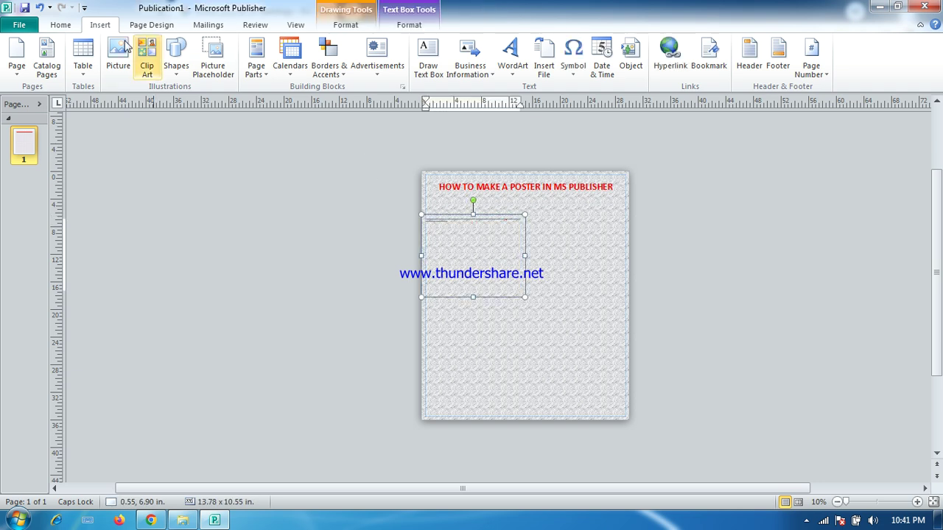
pyautogui.click(76, 28)
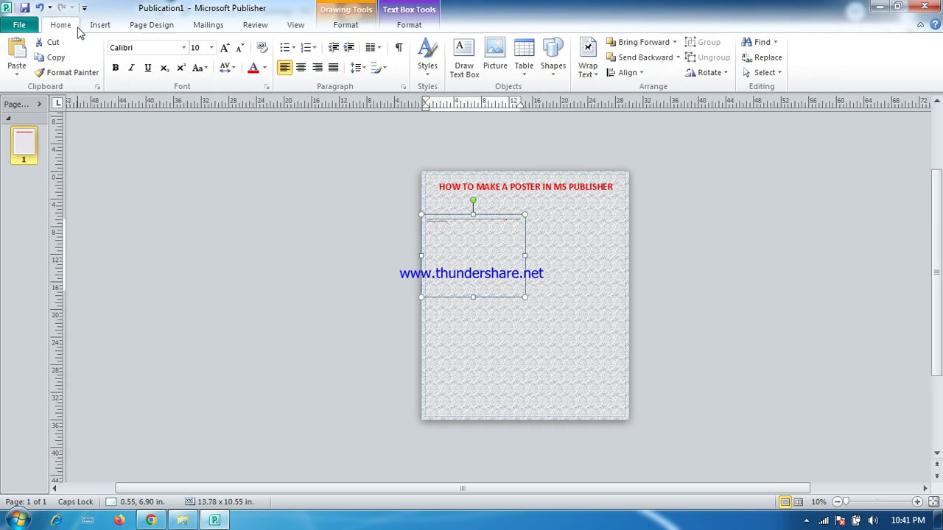
# Zoom in to about 300% to read the pasted paragraph, then zoom back out
pyautogui.click(917, 501)
pyautogui.click(917, 502)
pyautogui.click(917, 502)
pyautogui.click(916, 502)
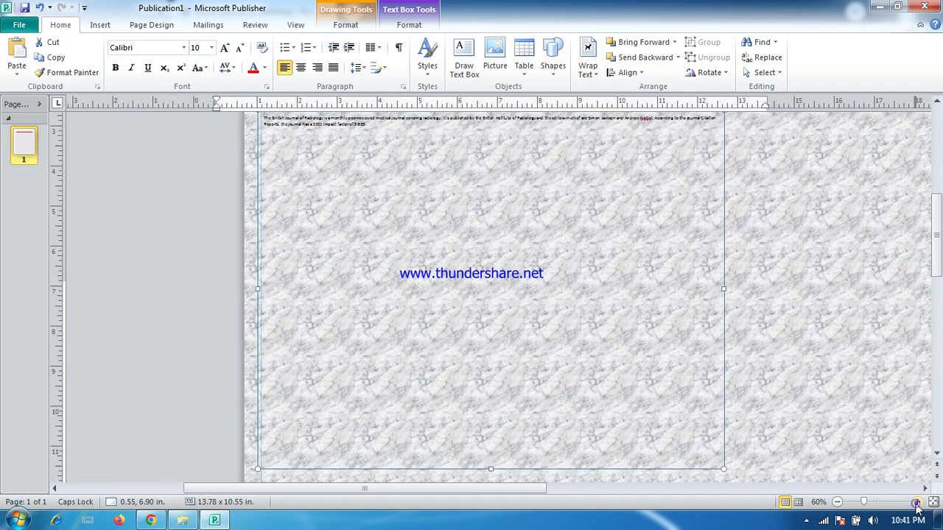
pyautogui.click(917, 501)
pyautogui.click(917, 502)
pyautogui.click(917, 502)
pyautogui.click(916, 503)
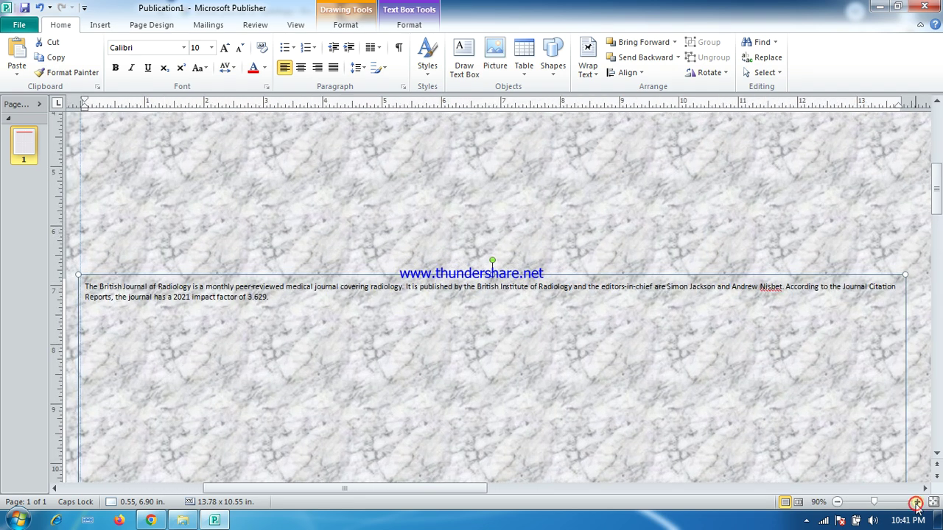
pyautogui.click(916, 503)
pyautogui.click(916, 502)
pyautogui.click(917, 501)
pyautogui.click(916, 502)
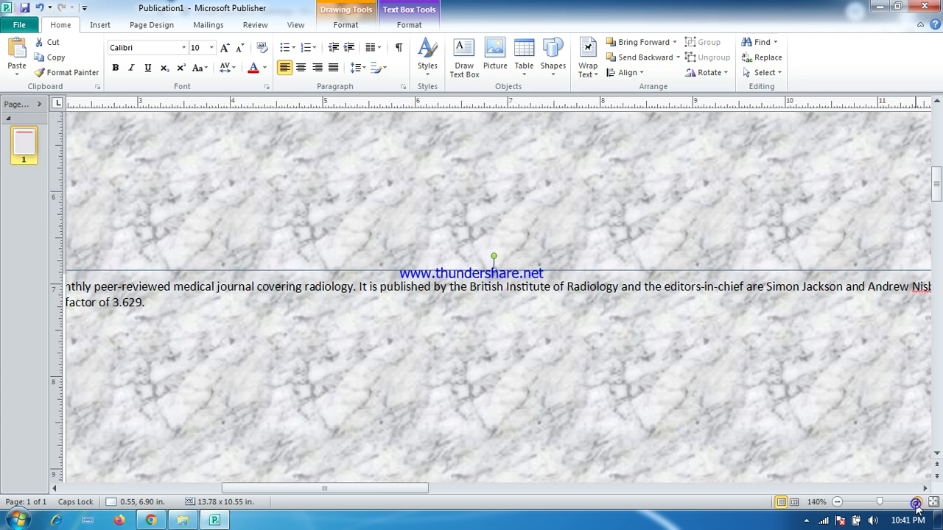
pyautogui.click(917, 502)
pyautogui.click(917, 502)
pyautogui.click(916, 501)
pyautogui.click(915, 504)
pyautogui.click(915, 503)
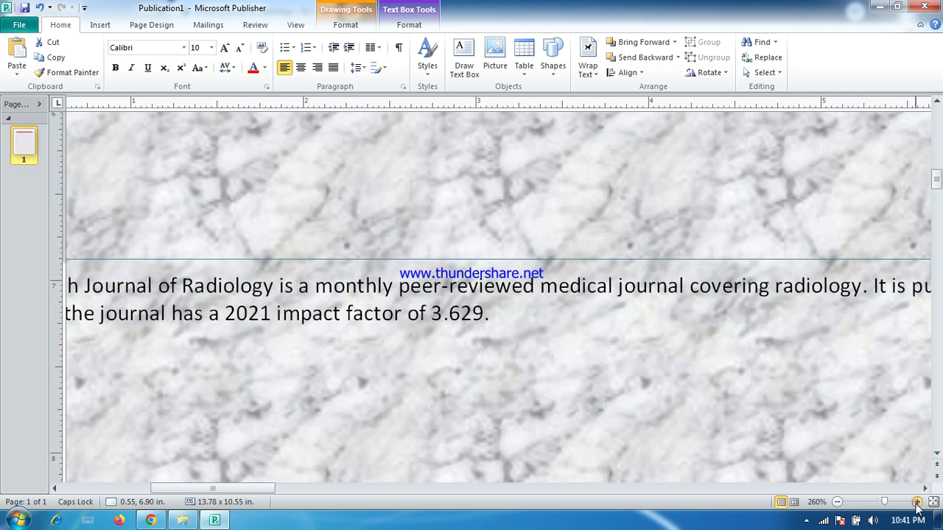
pyautogui.click(915, 504)
pyautogui.click(915, 503)
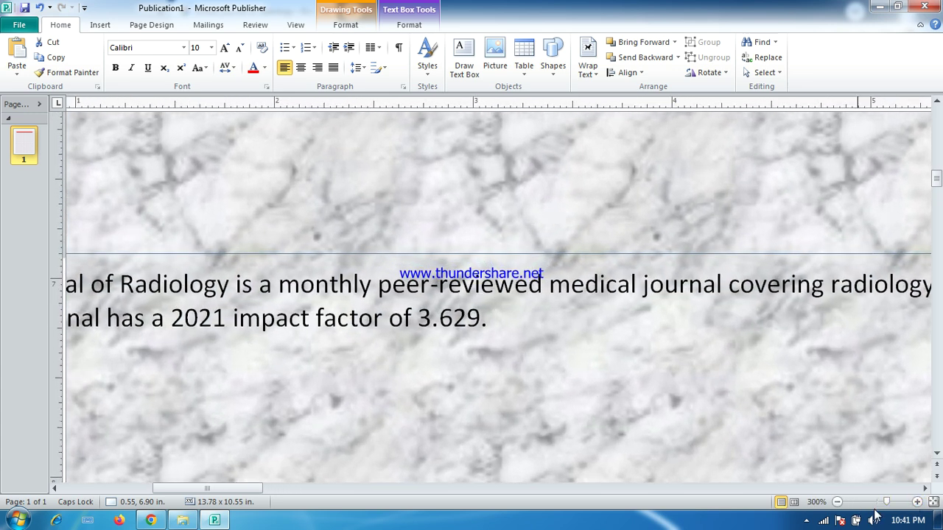
pyautogui.moveTo(889, 507); pyautogui.dragTo(848, 517)
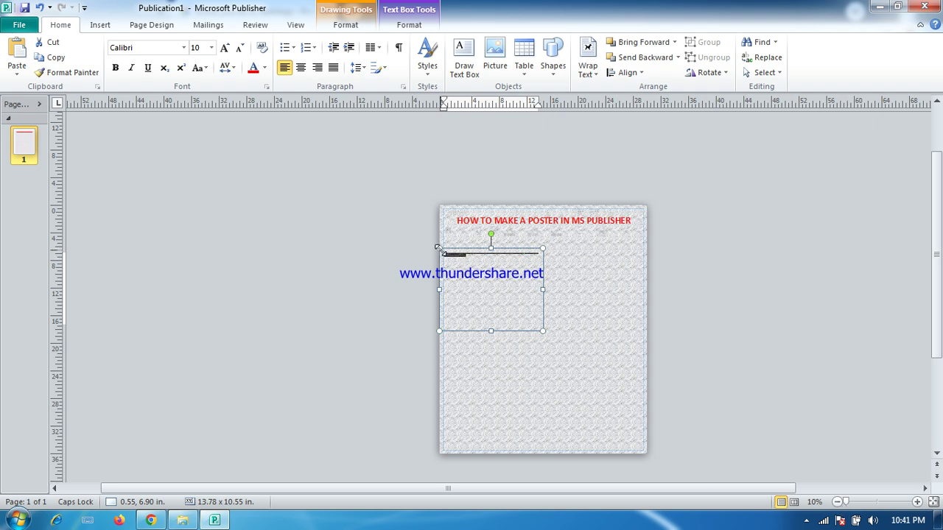
# Grow the description text to 20 pt and shrink its box to 9.98 × 3.75 in
pyautogui.click(226, 48)
pyautogui.click(226, 49)
pyautogui.click(226, 49)
pyautogui.click(226, 48)
pyautogui.click(227, 49)
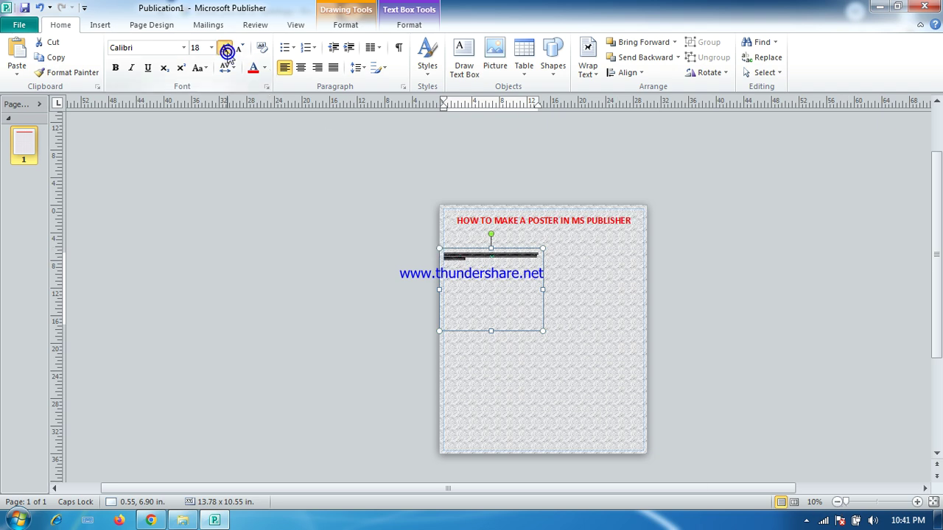
pyautogui.click(226, 48)
pyautogui.click(332, 284)
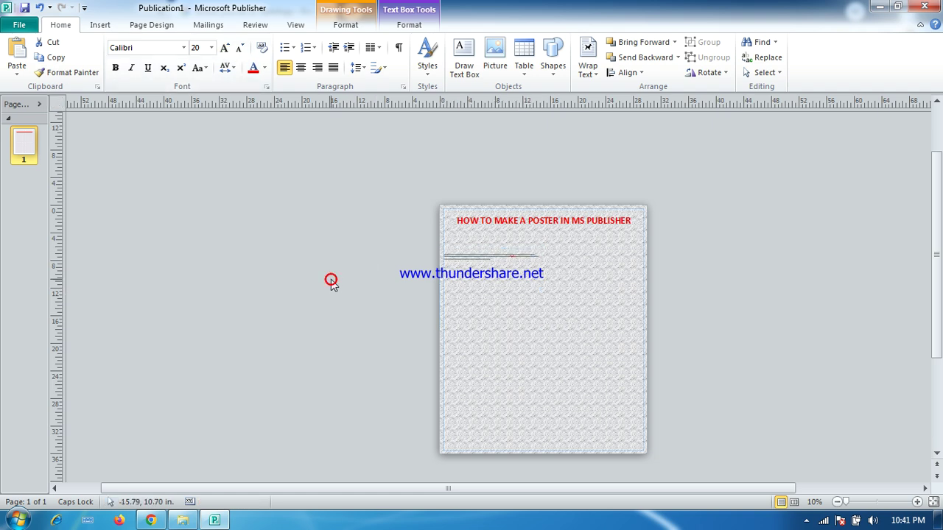
pyautogui.click(498, 267)
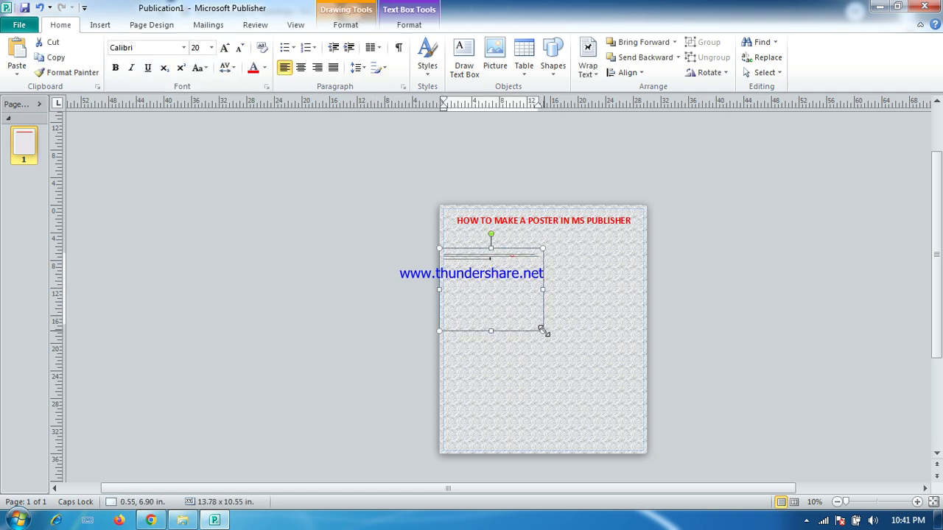
pyautogui.moveTo(543, 330); pyautogui.dragTo(515, 275)
pyautogui.moveTo(518, 274); pyautogui.dragTo(521, 275)
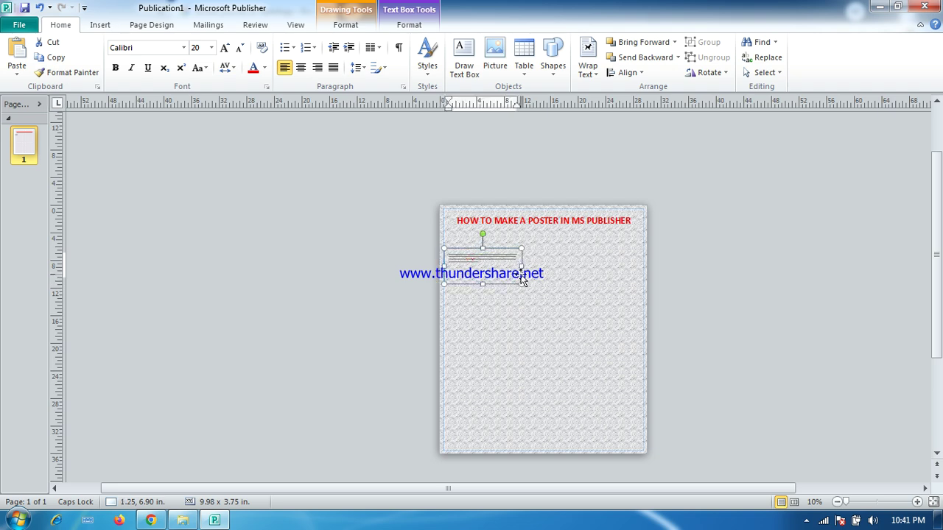
# Duplicate the description text box and place the copy lower on the poster
pyautogui.click(508, 267)
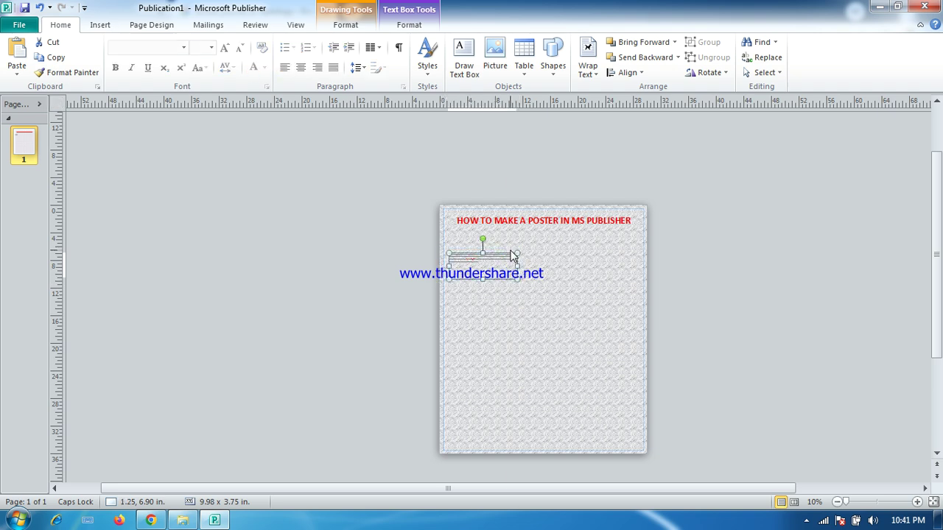
pyautogui.rightClick(509, 254)
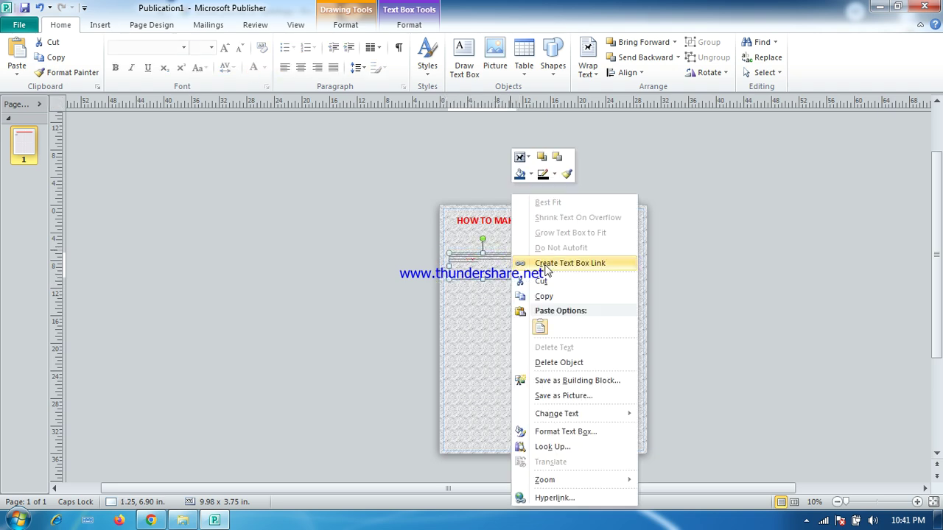
pyautogui.click(542, 297)
pyautogui.click(523, 298)
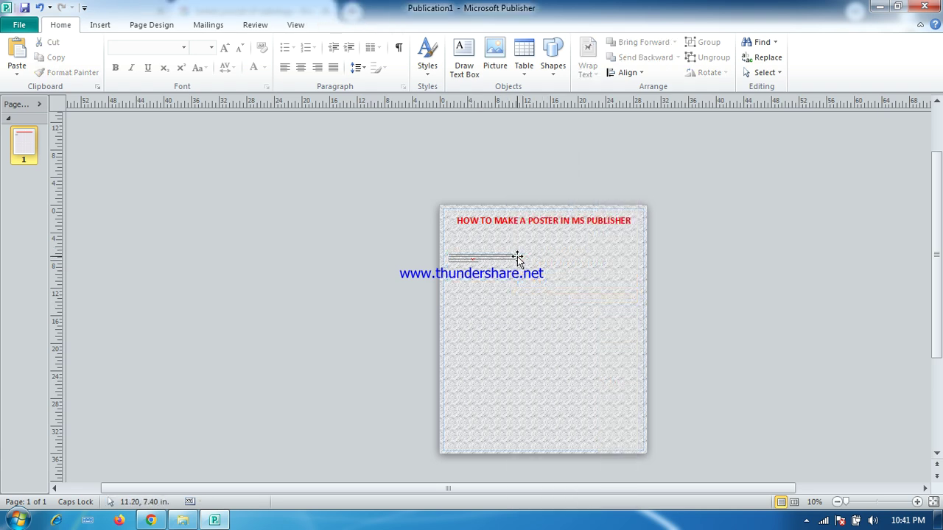
pyautogui.click(515, 258)
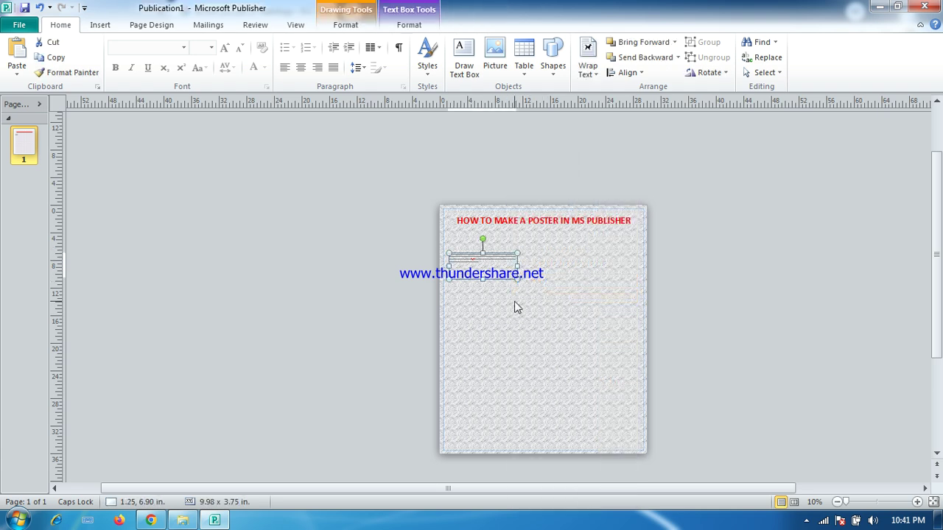
pyautogui.click(515, 308)
pyautogui.press('Tab')
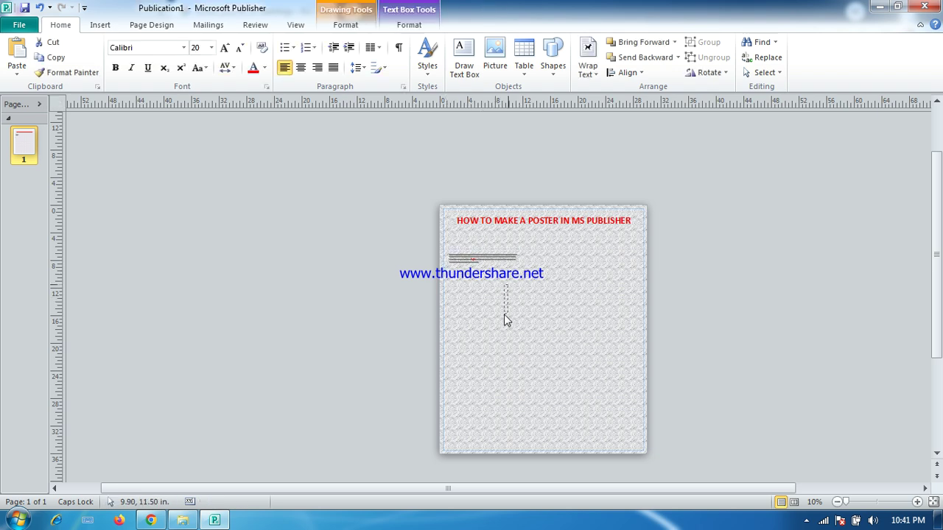
pyautogui.click(505, 320)
pyautogui.click(495, 259)
pyautogui.keyDown('ctrl'); pyautogui.moveTo(498, 292); pyautogui.dragTo(505, 326); pyautogui.keyUp('ctrl')
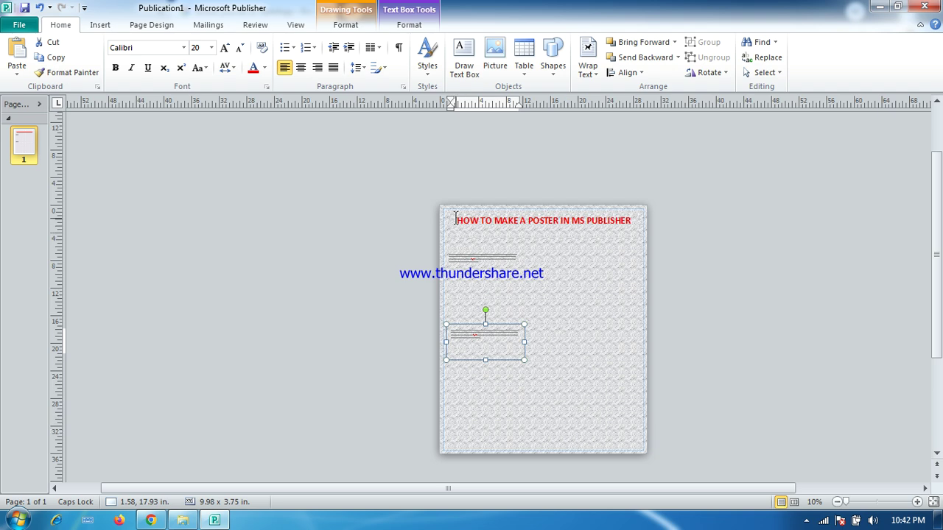
# Insert the Chrysanthemum sample picture, enlarged, in the poster's lower-left area
pyautogui.click(100, 24)
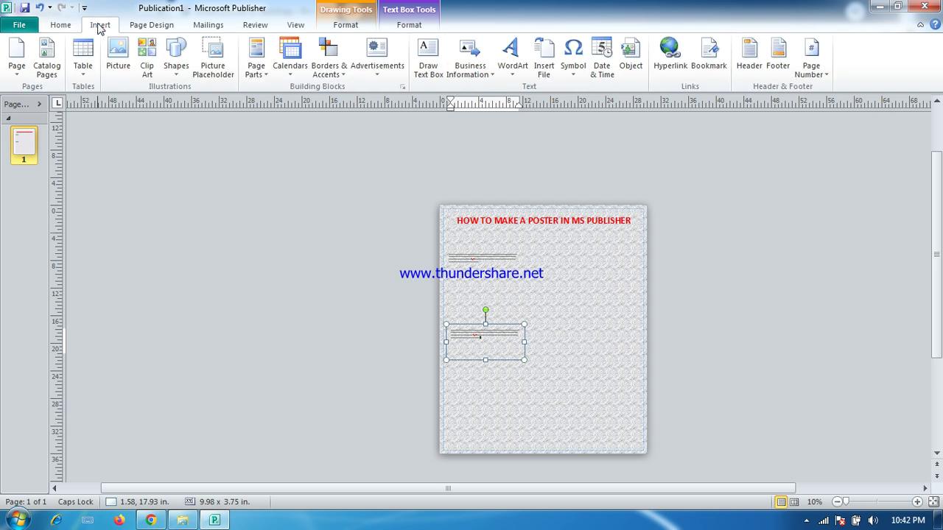
pyautogui.click(118, 53)
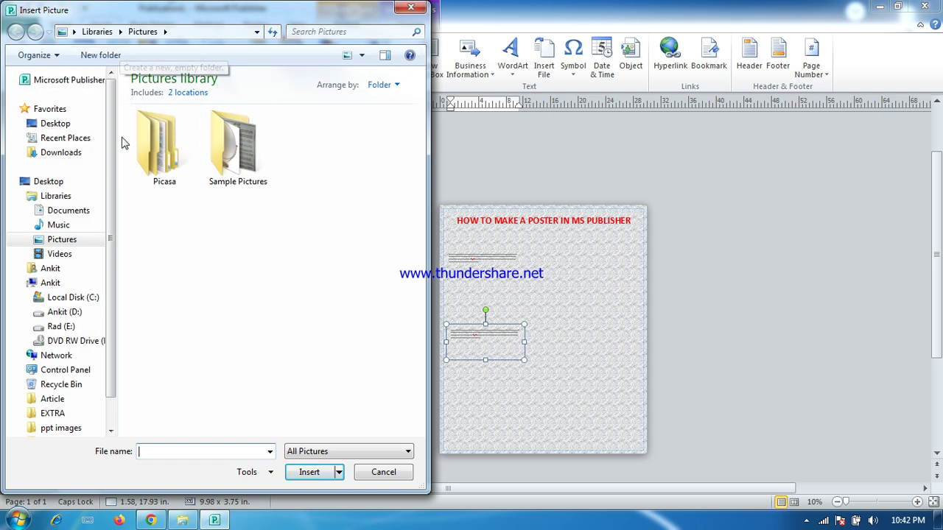
pyautogui.doubleClick(217, 175)
pyautogui.doubleClick(338, 171)
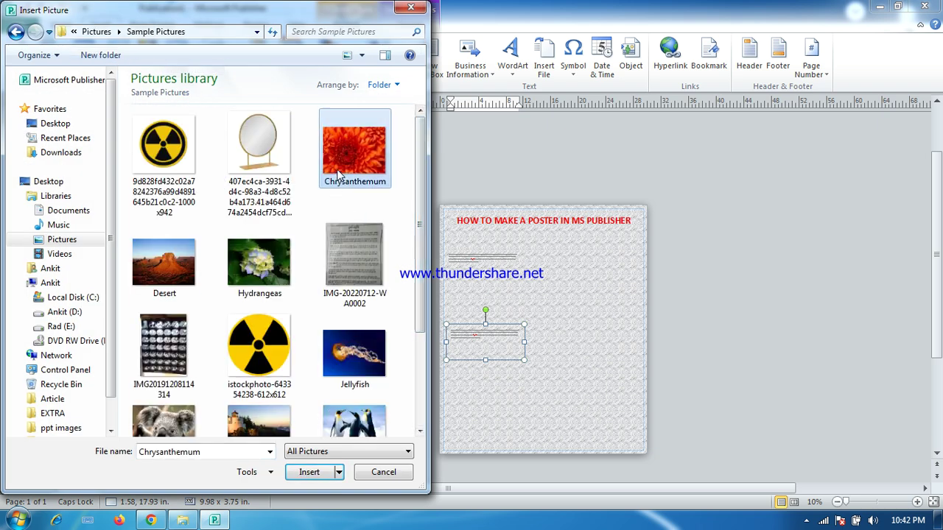
pyautogui.moveTo(537, 327)
pyautogui.mouseDown()
pyautogui.moveTo(495, 293)
pyautogui.moveTo(465, 243)
pyautogui.moveTo(484, 429)
pyautogui.moveTo(469, 429)
pyautogui.mouseUp()
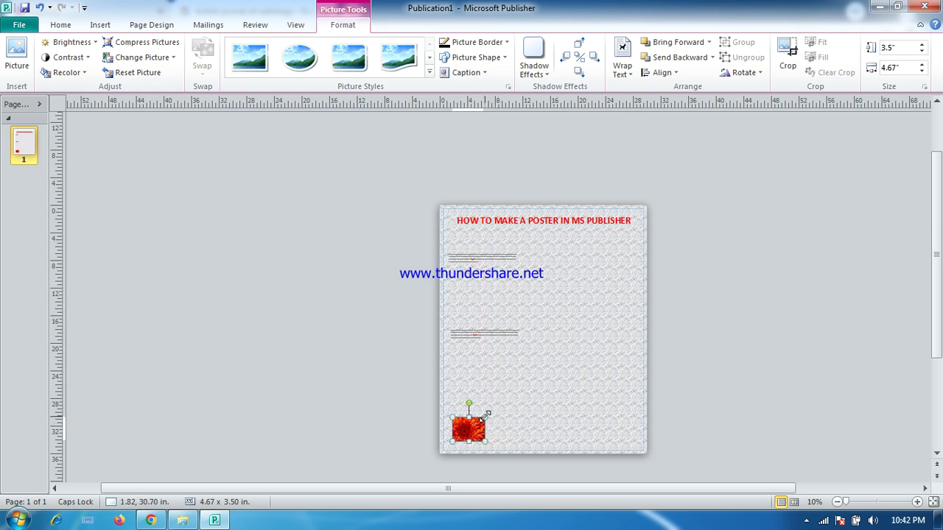
pyautogui.moveTo(517, 355); pyautogui.dragTo(539, 377)
pyautogui.click(562, 373)
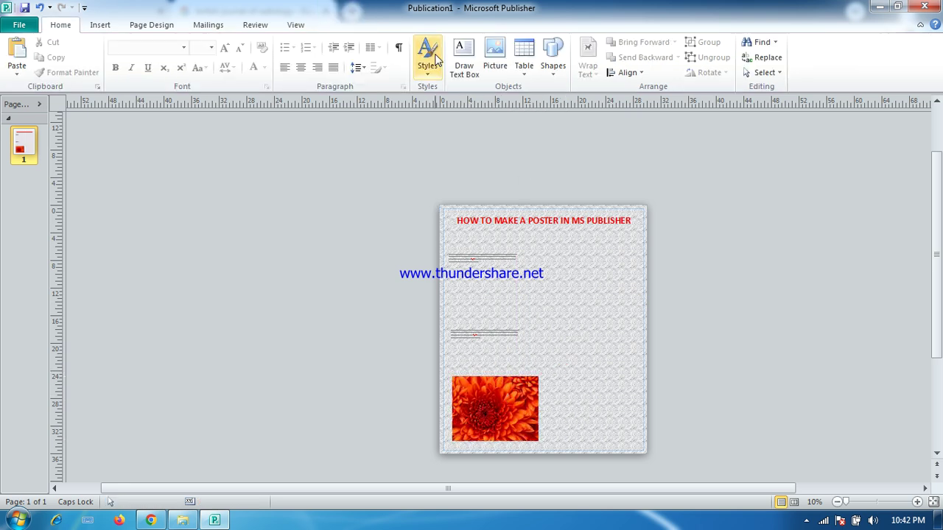
# Insert a table between the two text blocks and zoom in on it
pyautogui.click(99, 25)
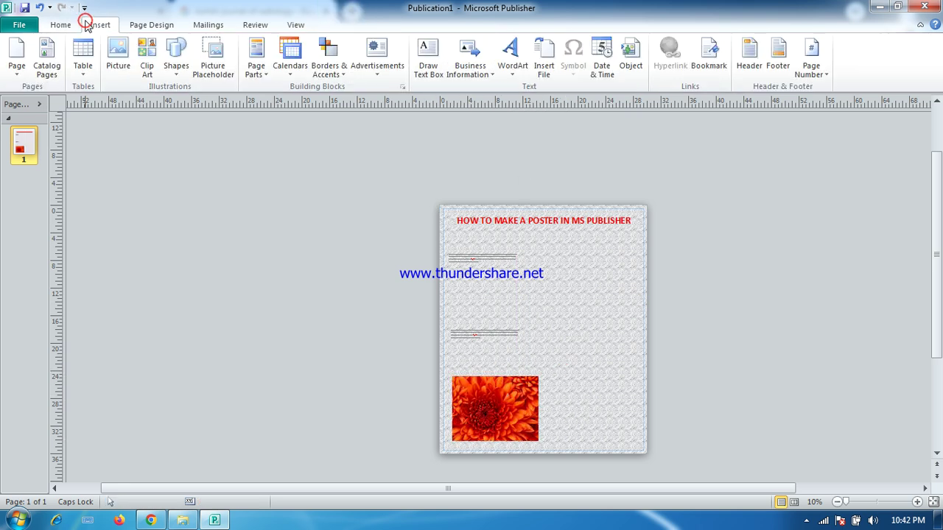
pyautogui.click(81, 74)
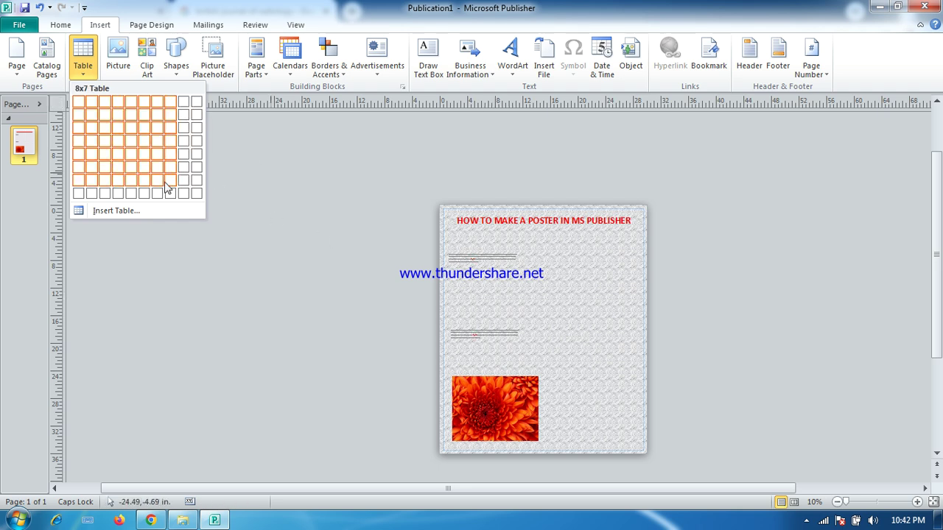
pyautogui.click(120, 183)
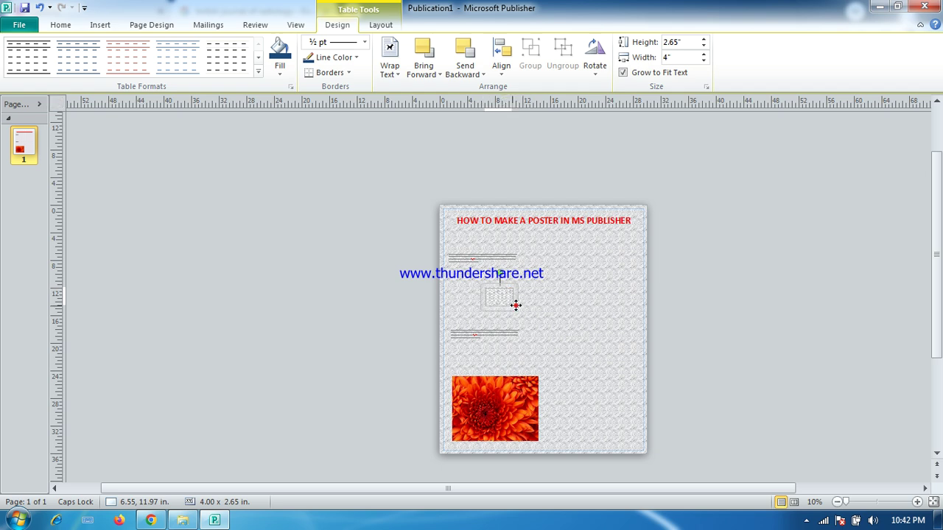
pyautogui.click(916, 501)
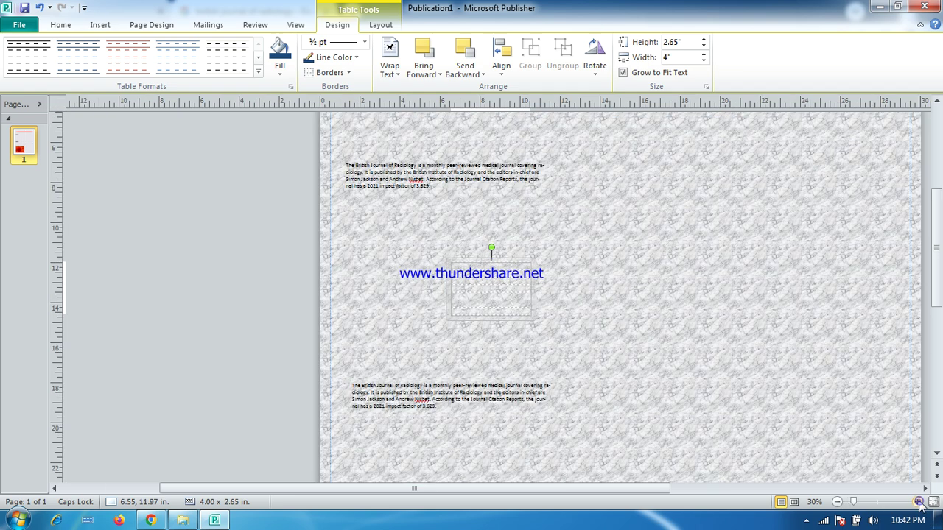
pyautogui.click(916, 501)
pyautogui.click(917, 502)
pyautogui.click(917, 501)
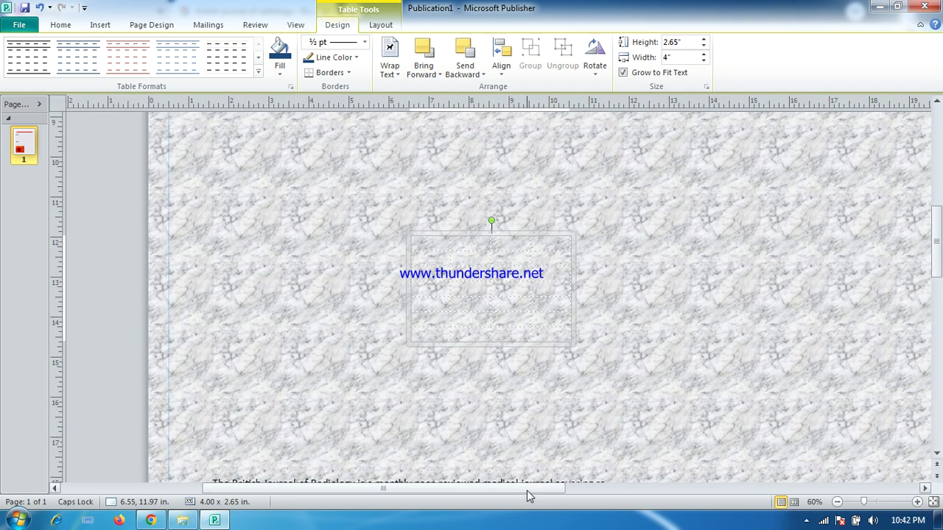
pyautogui.moveTo(527, 489); pyautogui.dragTo(524, 512)
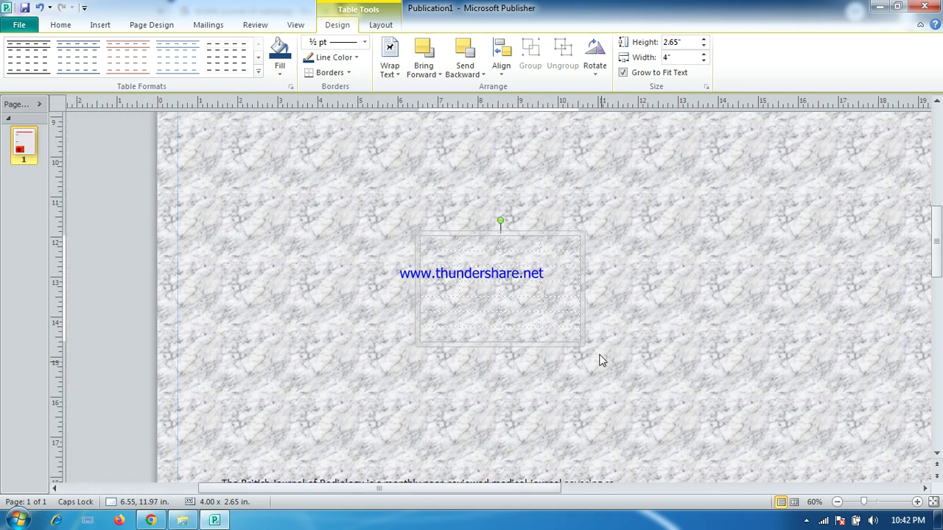
# Select all the table's cells and apply the red-lined table format
pyautogui.moveTo(565, 331); pyautogui.dragTo(423, 237)
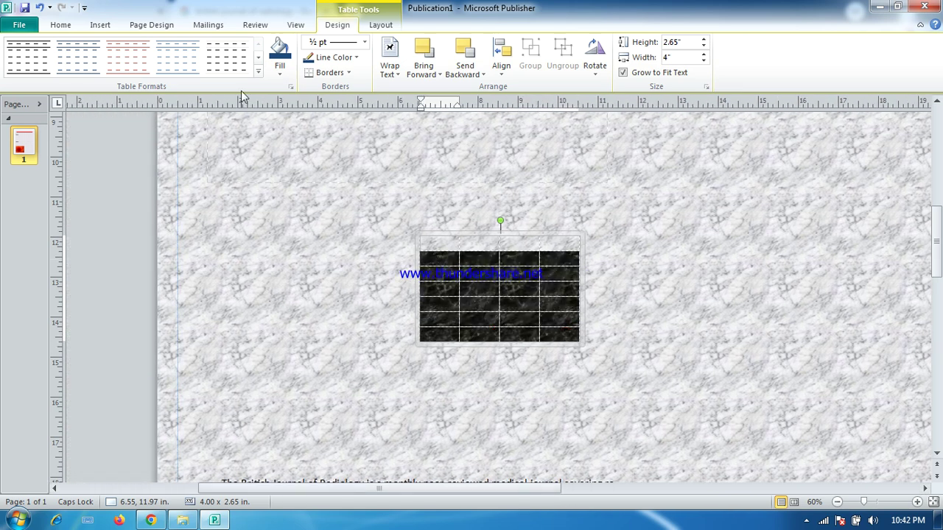
pyautogui.click(123, 55)
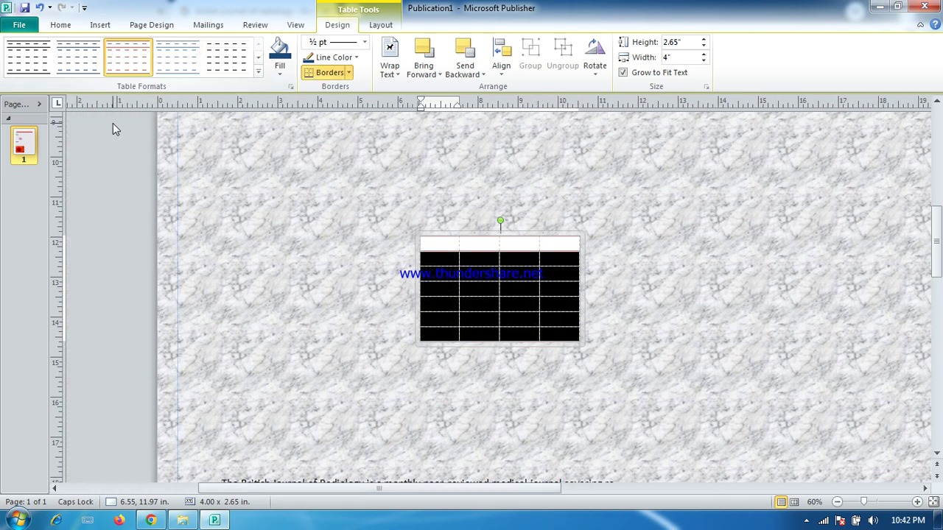
pyautogui.click(112, 123)
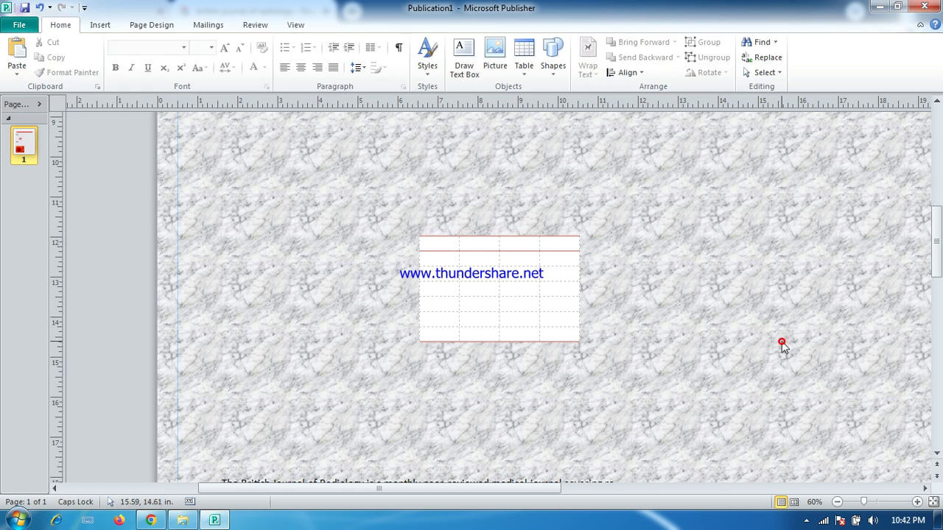
pyautogui.click(836, 501)
pyautogui.click(836, 502)
pyautogui.click(836, 502)
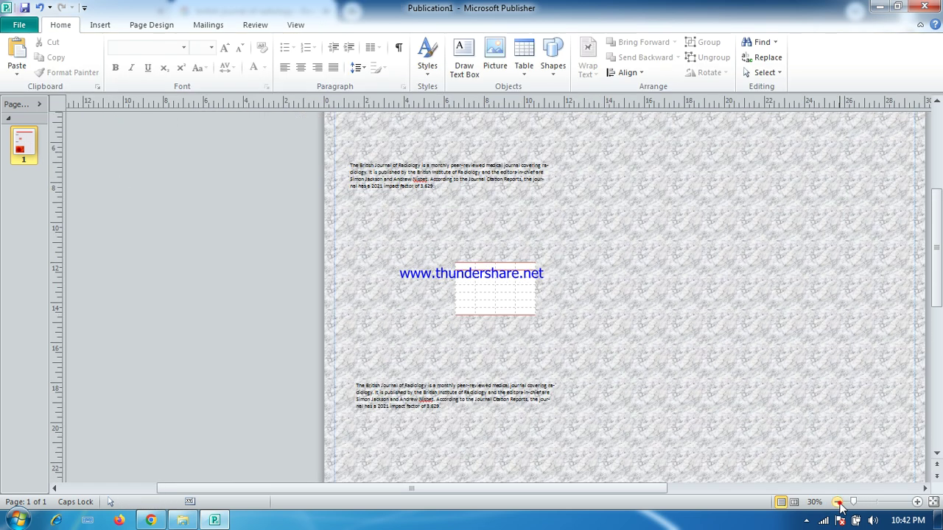
pyautogui.moveTo(939, 221); pyautogui.dragTo(939, 180)
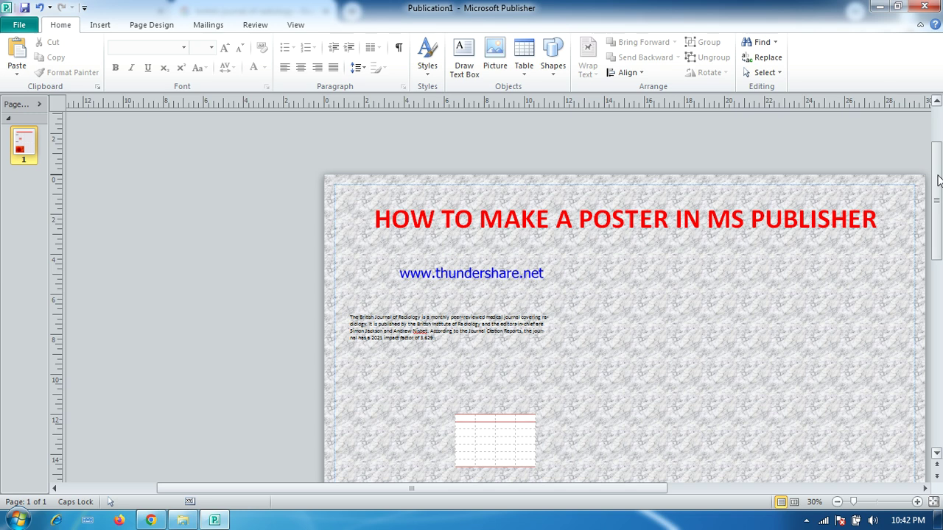
# Enlarge the upper British Journal of Radiology paragraph's font with Grow Font twice
pyautogui.moveTo(431, 340); pyautogui.dragTo(360, 317)
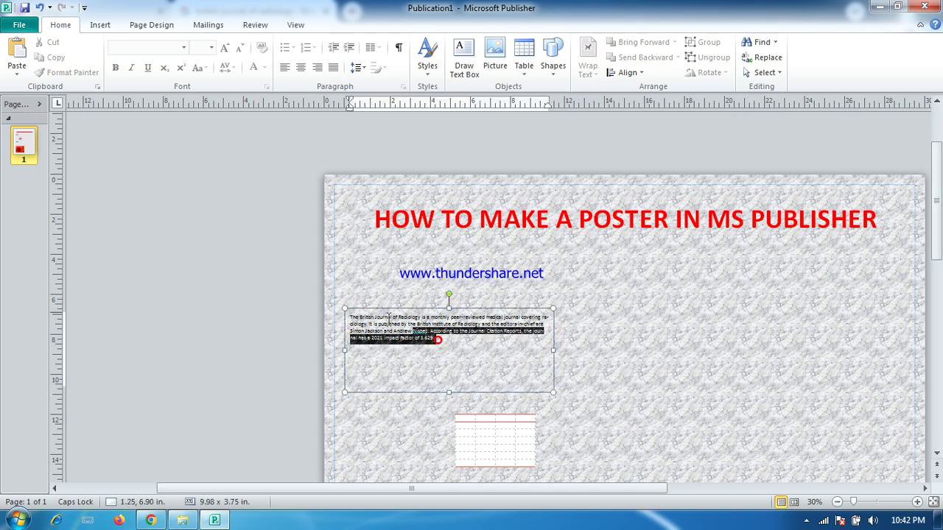
pyautogui.click(225, 47)
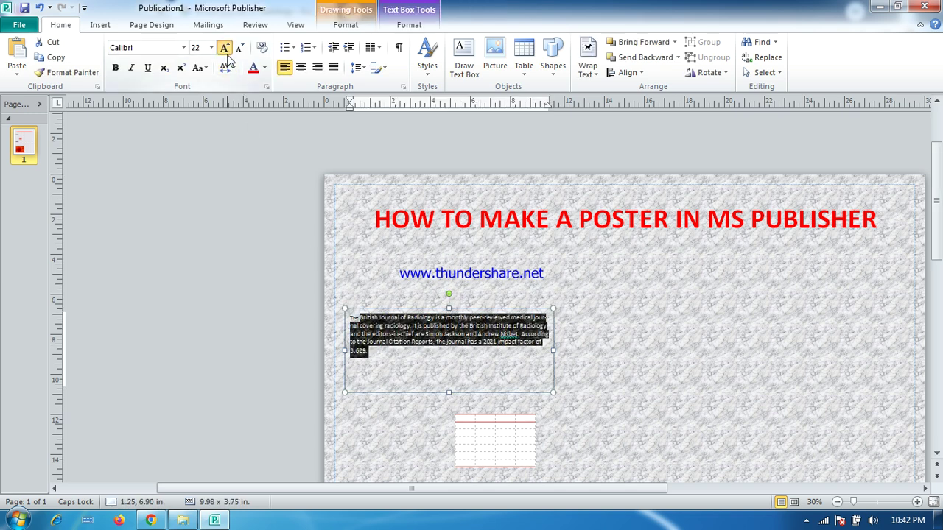
pyautogui.click(225, 47)
pyautogui.click(227, 288)
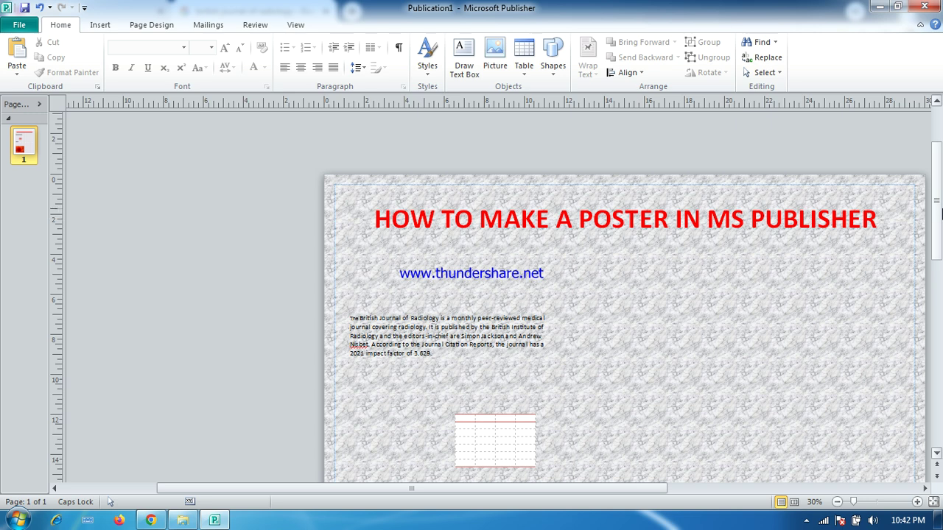
pyautogui.moveTo(936, 215); pyautogui.dragTo(924, 264)
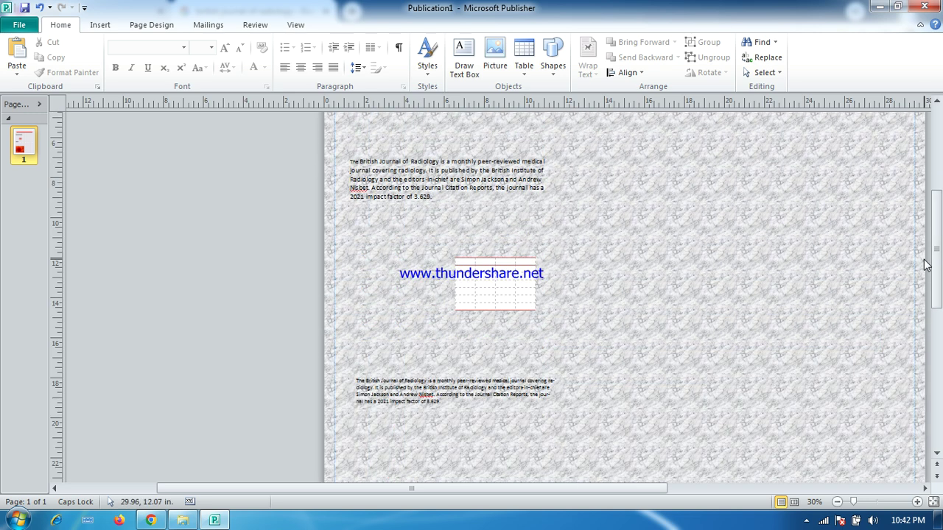
# Zoom out so the whole poster page fits in the window
pyautogui.click(836, 502)
pyautogui.click(835, 501)
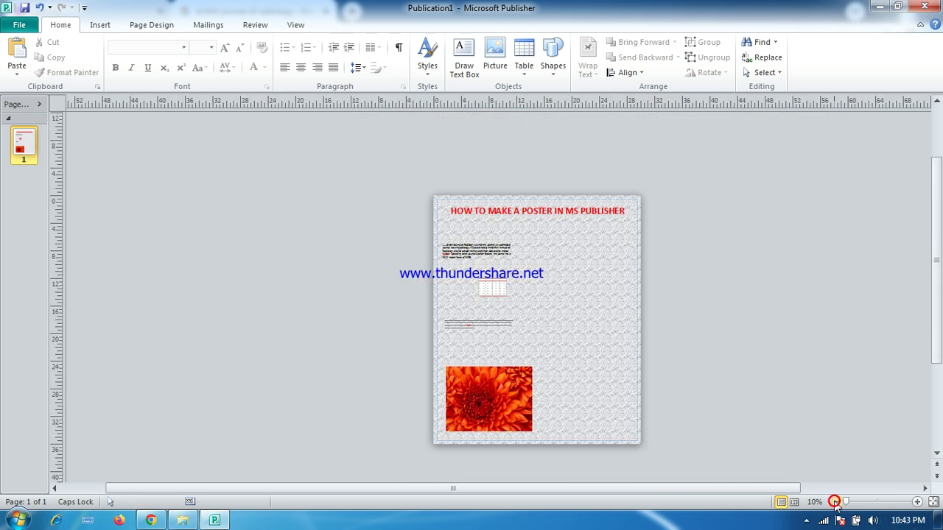
pyautogui.click(917, 501)
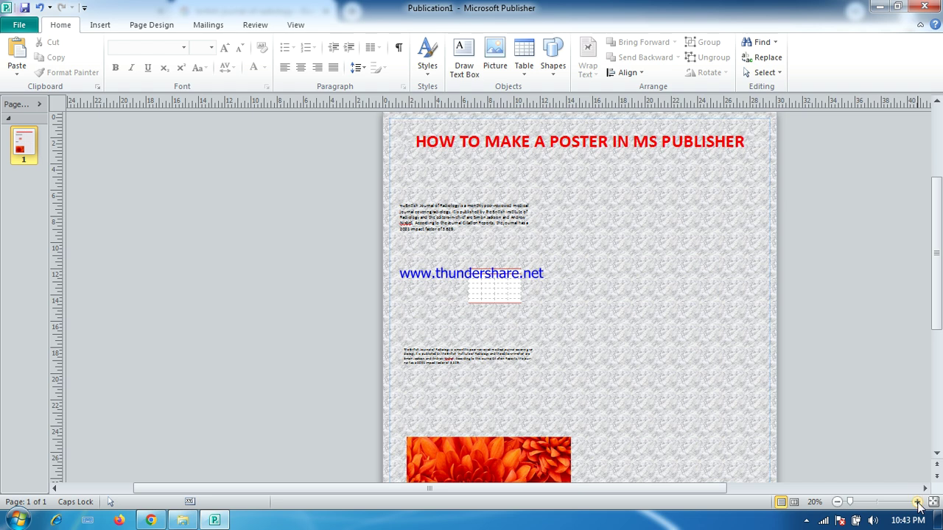
pyautogui.click(933, 501)
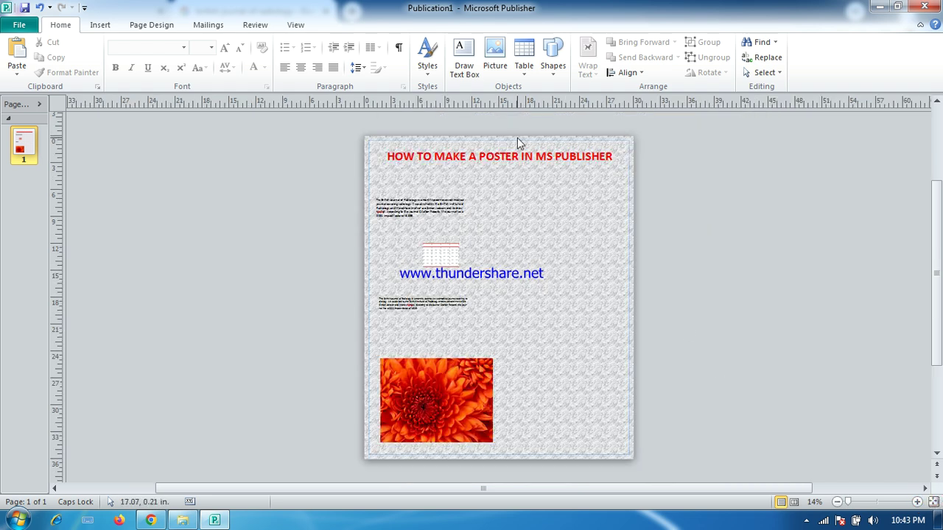
pyautogui.rightClick(581, 389)
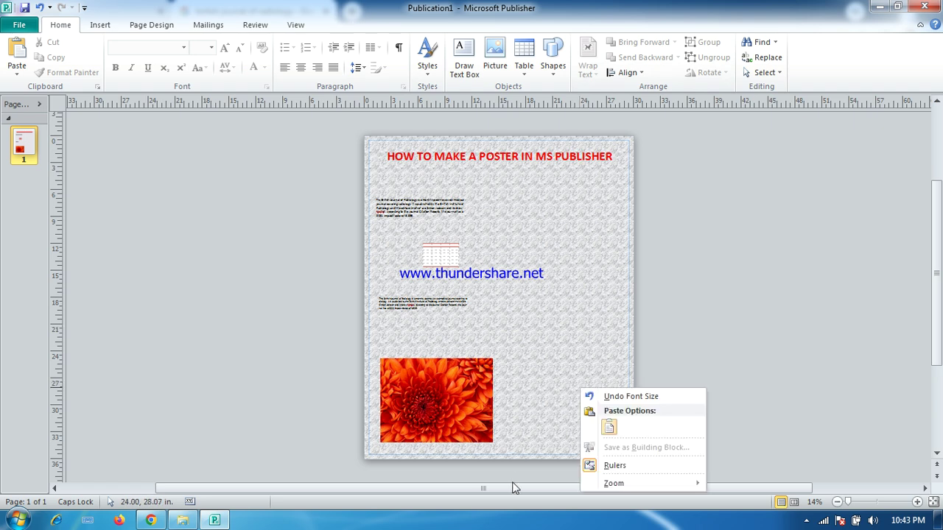
pyautogui.click(303, 348)
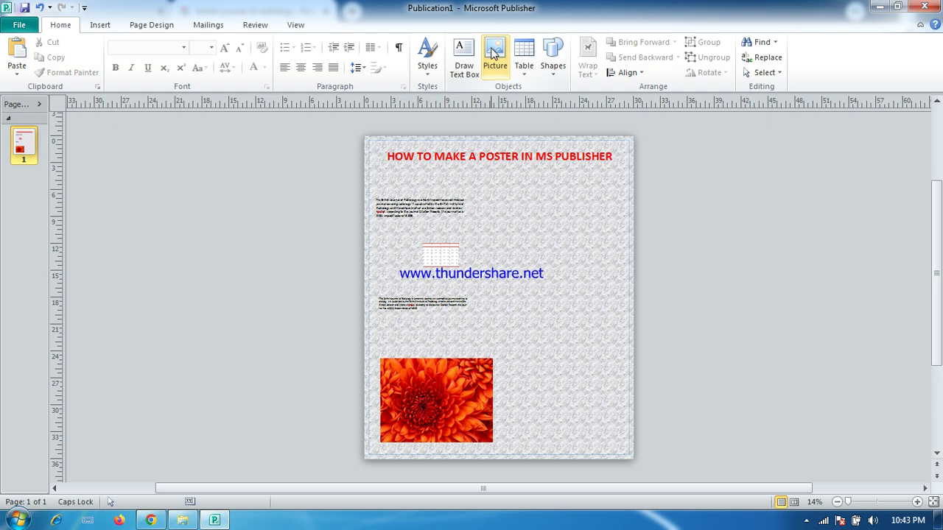
# Draw a tall Cube shape from Basic Shapes to the right of the table
pyautogui.click(552, 55)
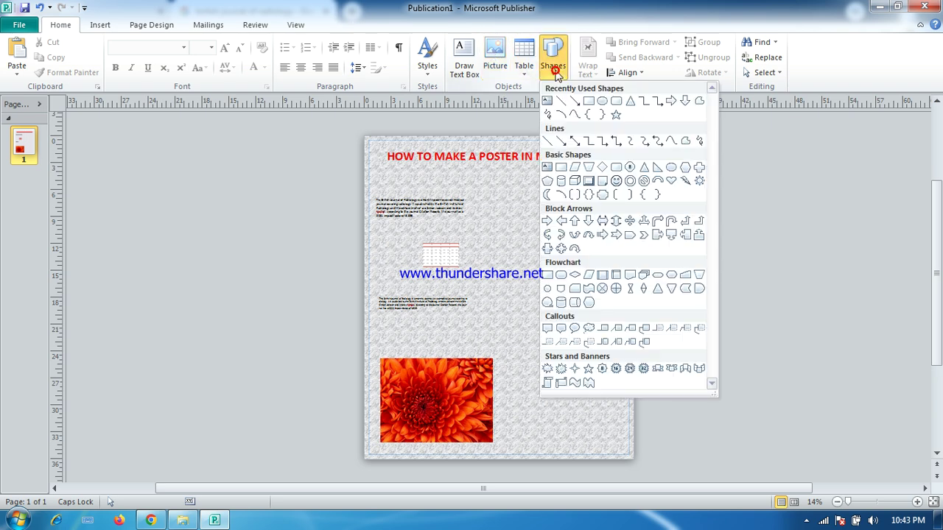
pyautogui.click(568, 184)
pyautogui.moveTo(537, 242); pyautogui.dragTo(576, 326)
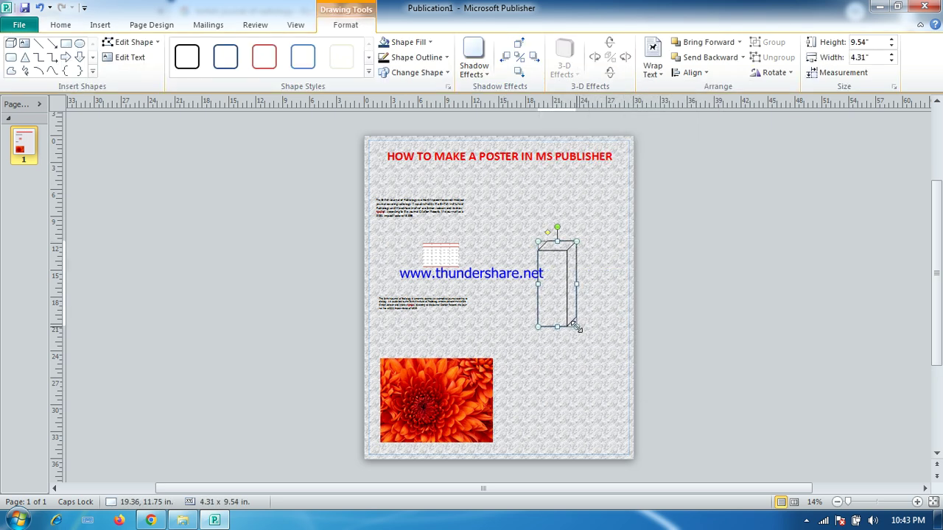
pyautogui.click(652, 322)
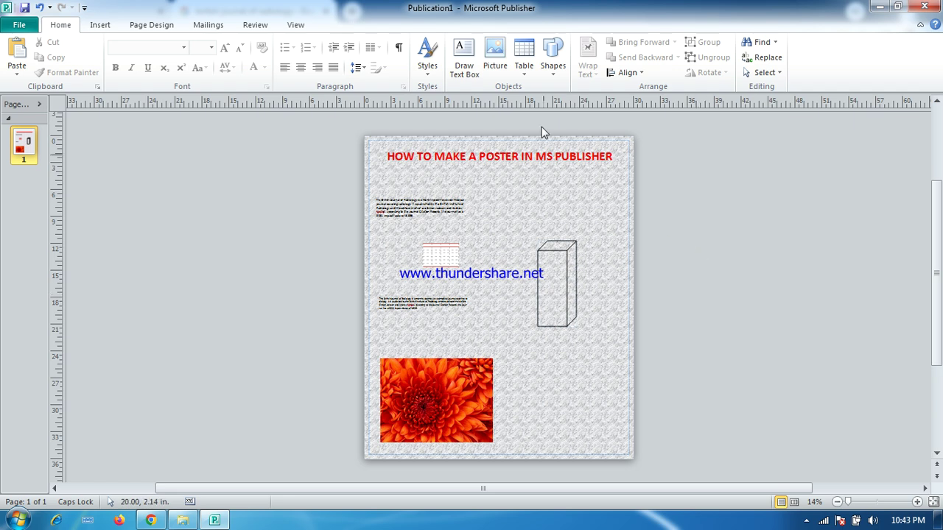
# Apply the pink gradient shape style to the poster's title box
pyautogui.moveTo(612, 156); pyautogui.dragTo(384, 156)
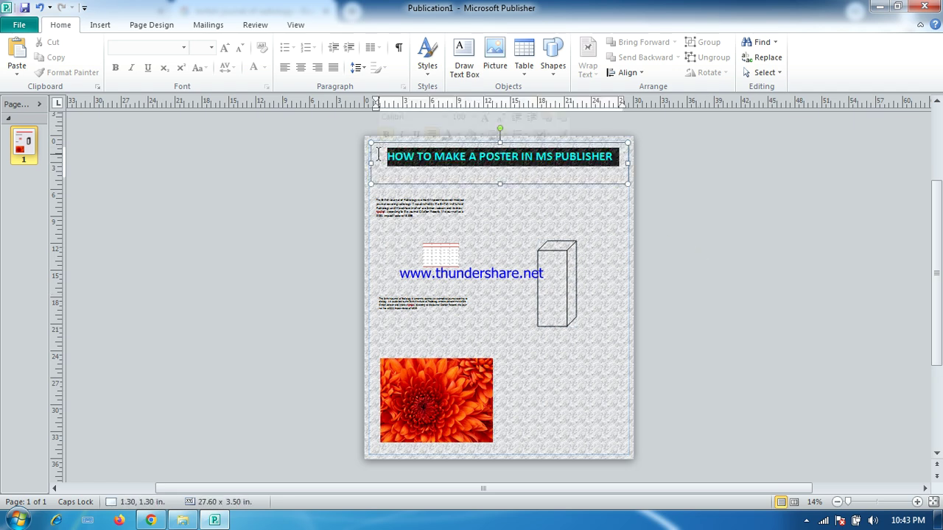
pyautogui.click(427, 55)
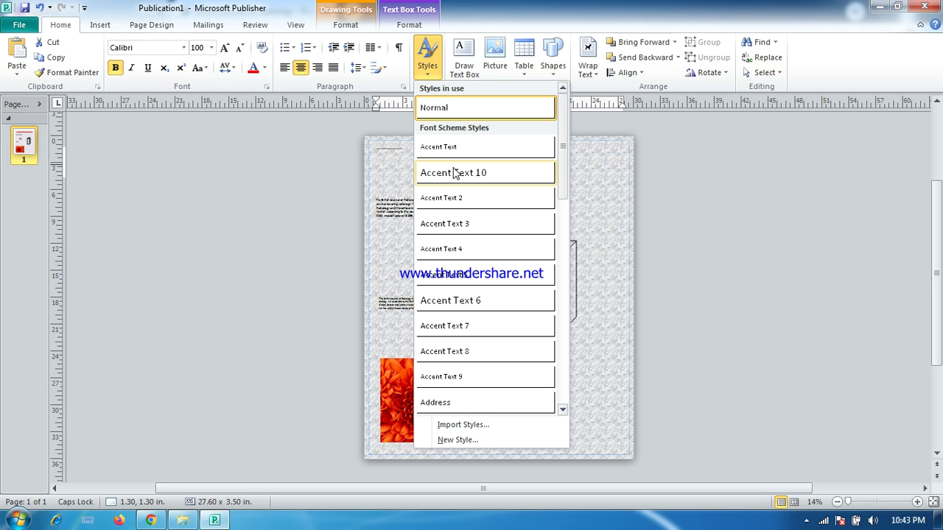
pyautogui.click(257, 225)
pyautogui.click(410, 24)
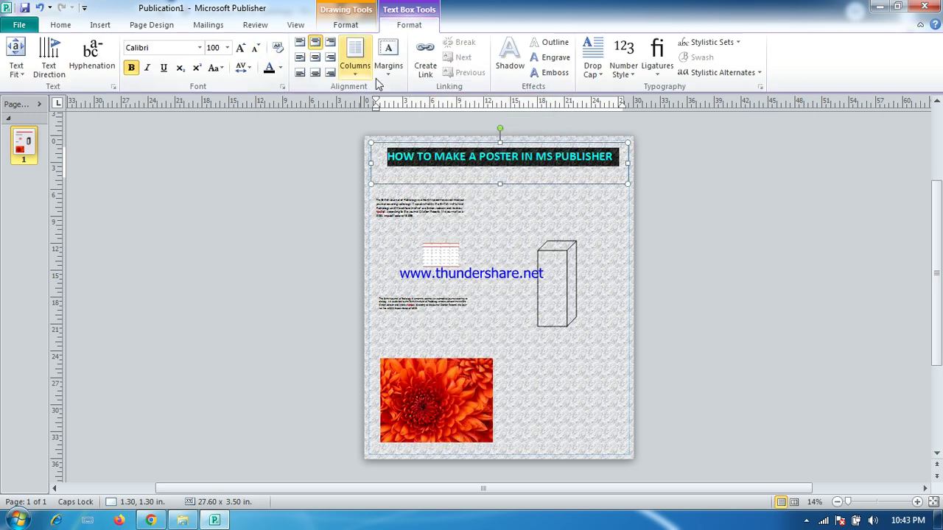
pyautogui.click(340, 25)
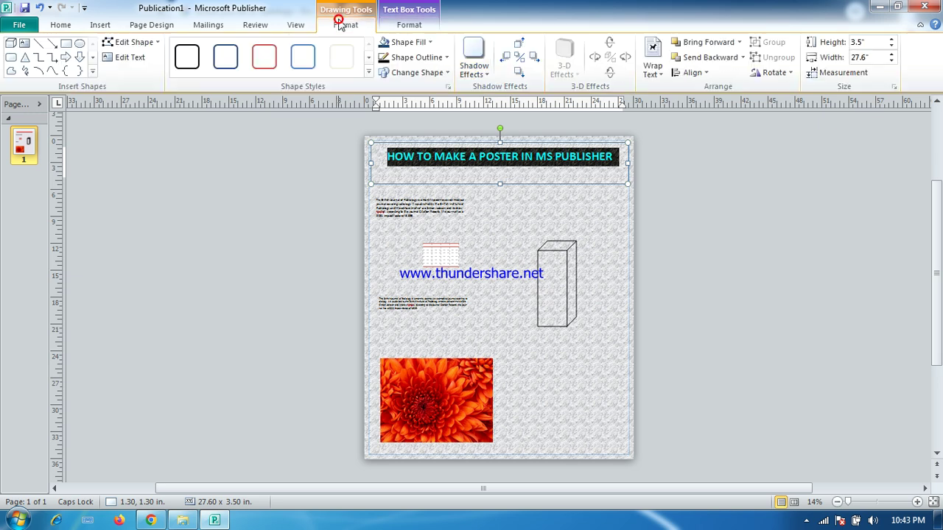
pyautogui.click(368, 71)
pyautogui.click(255, 220)
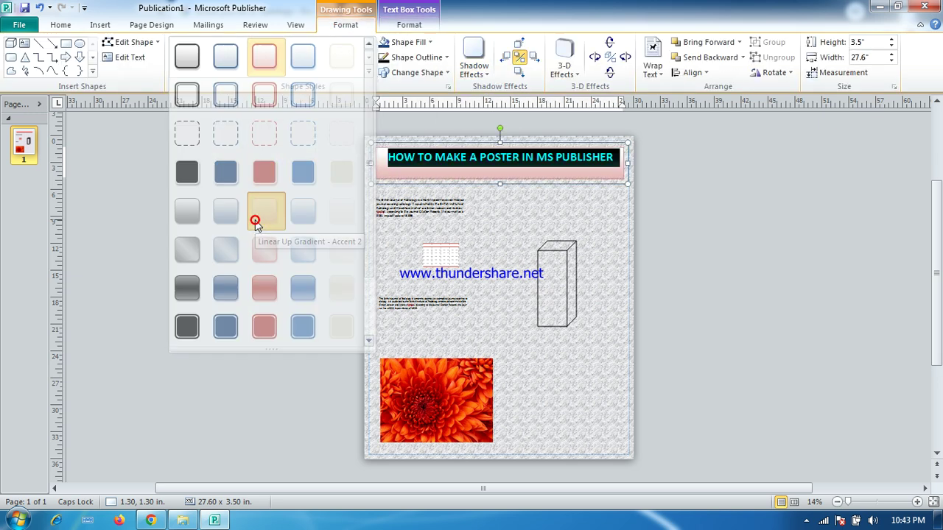
# Apply a light-blue gradient shape style to the lower text box
pyautogui.click(443, 299)
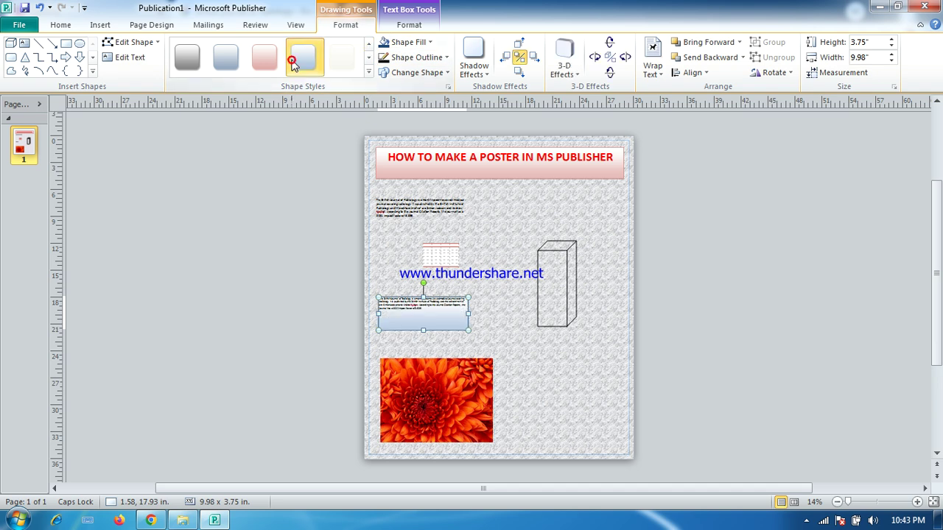
pyautogui.click(303, 56)
pyautogui.click(204, 273)
pyautogui.click(424, 253)
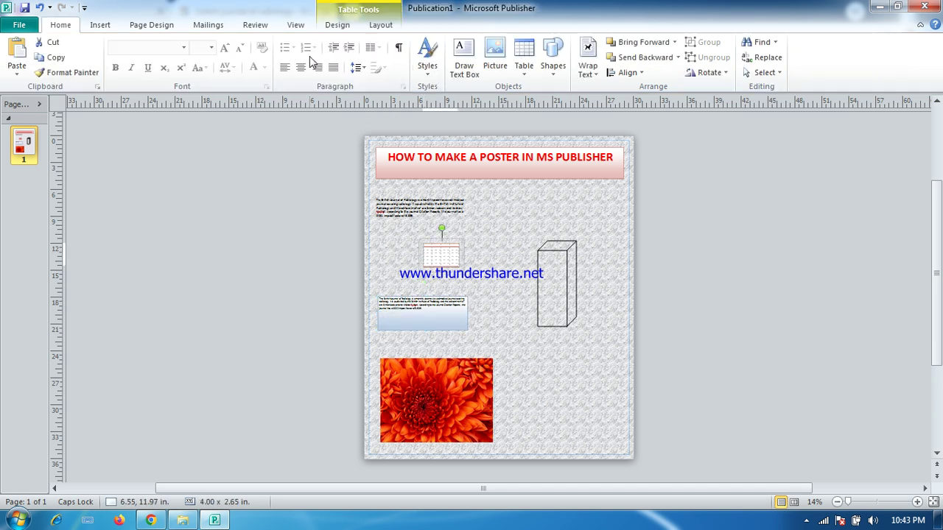
pyautogui.click(337, 25)
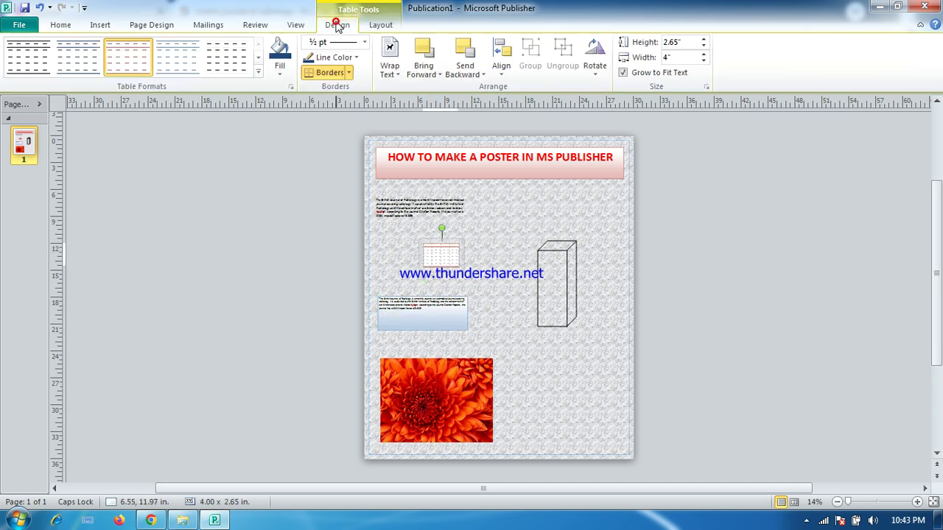
pyautogui.click(279, 228)
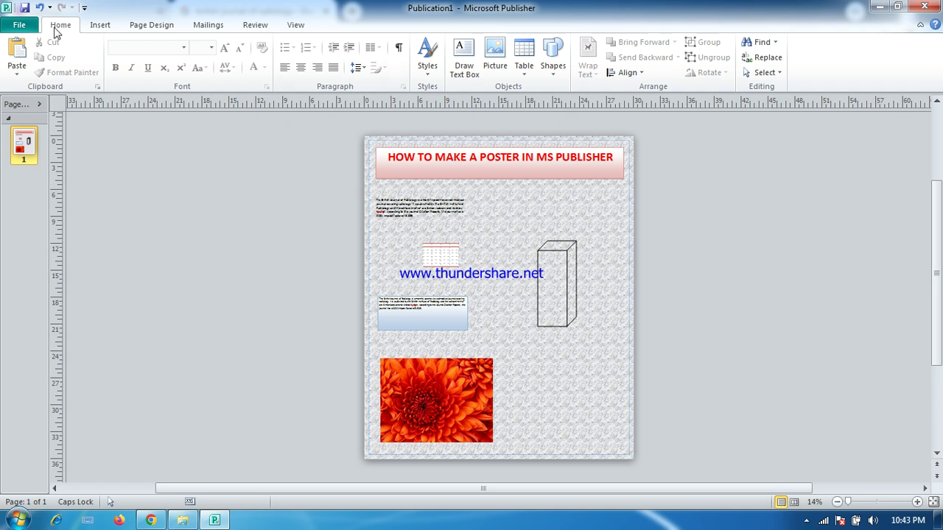
# Zoom in and scroll around to inspect the poster's boxes, table and cube
pyautogui.click(97, 26)
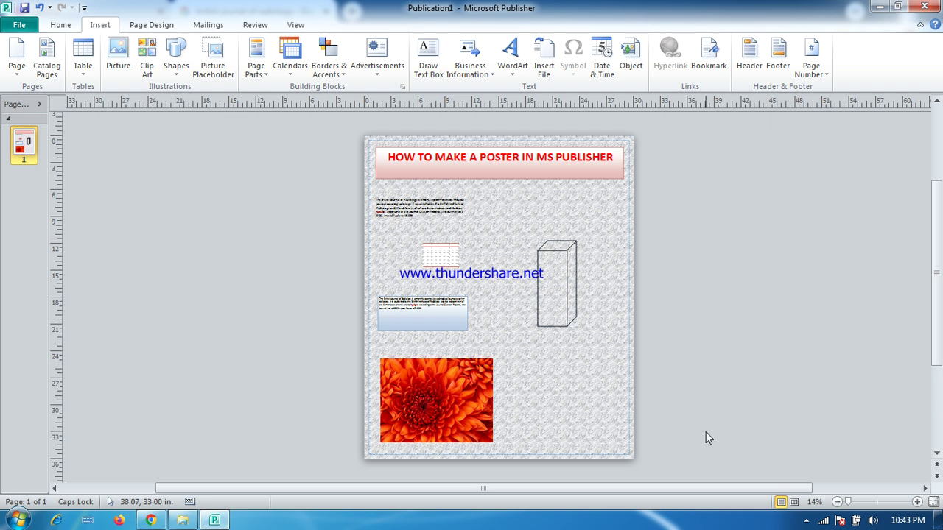
pyautogui.click(917, 503)
pyautogui.click(917, 502)
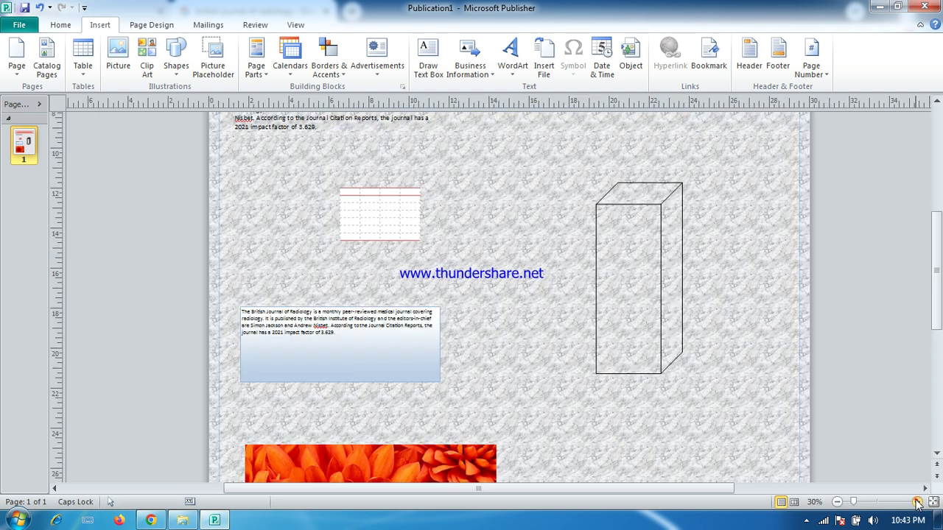
pyautogui.click(916, 502)
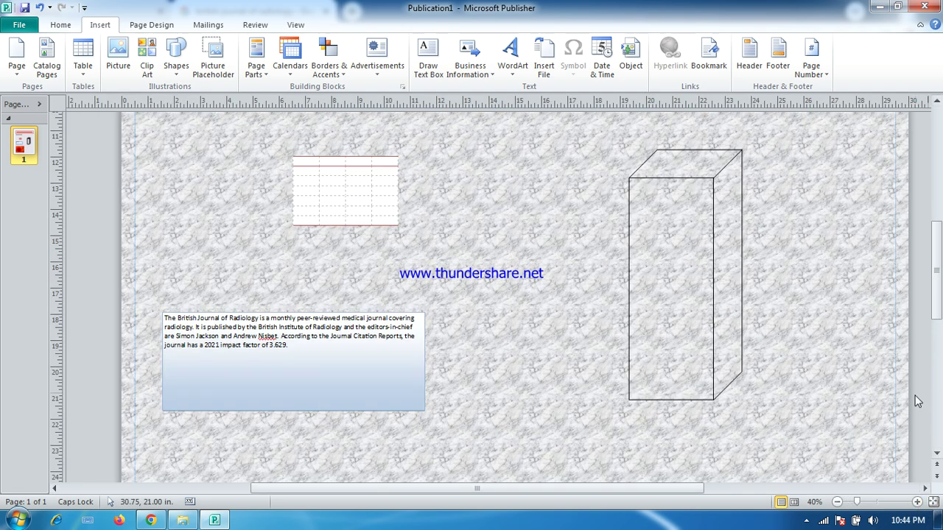
pyautogui.moveTo(644, 487); pyautogui.dragTo(570, 483)
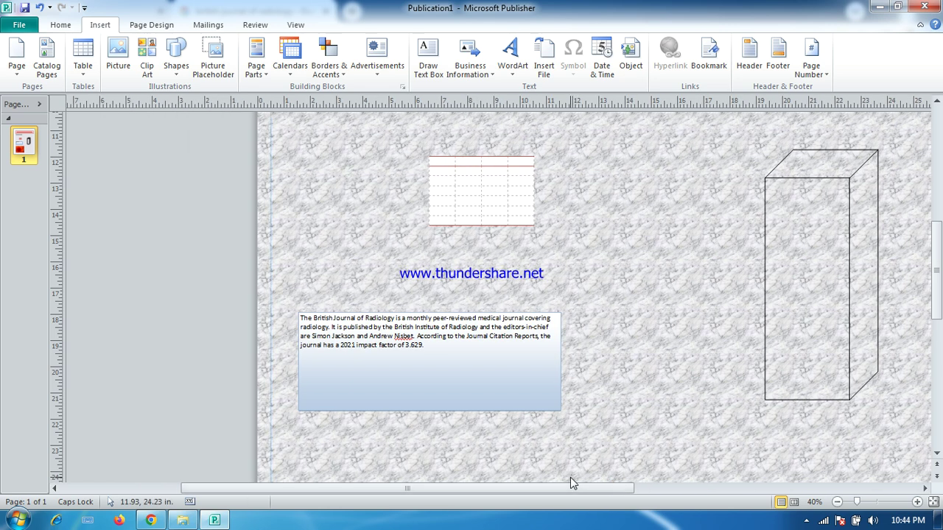
pyautogui.scroll(5, 611, 354)
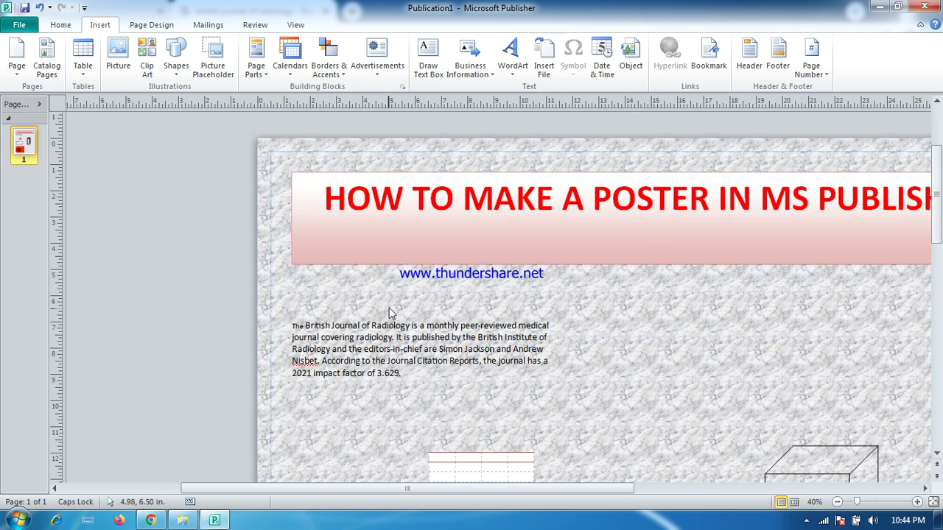
pyautogui.moveTo(535, 489); pyautogui.dragTo(563, 527)
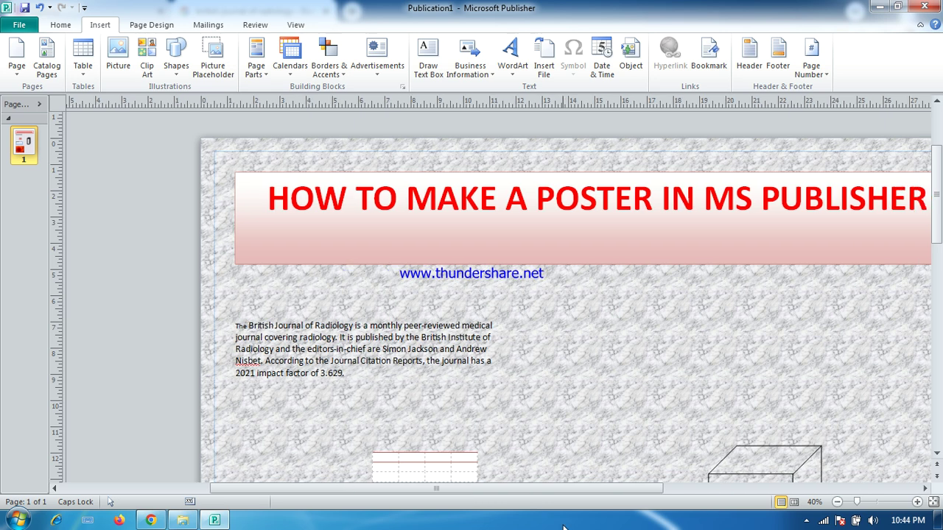
pyautogui.moveTo(940, 224); pyautogui.dragTo(902, 284)
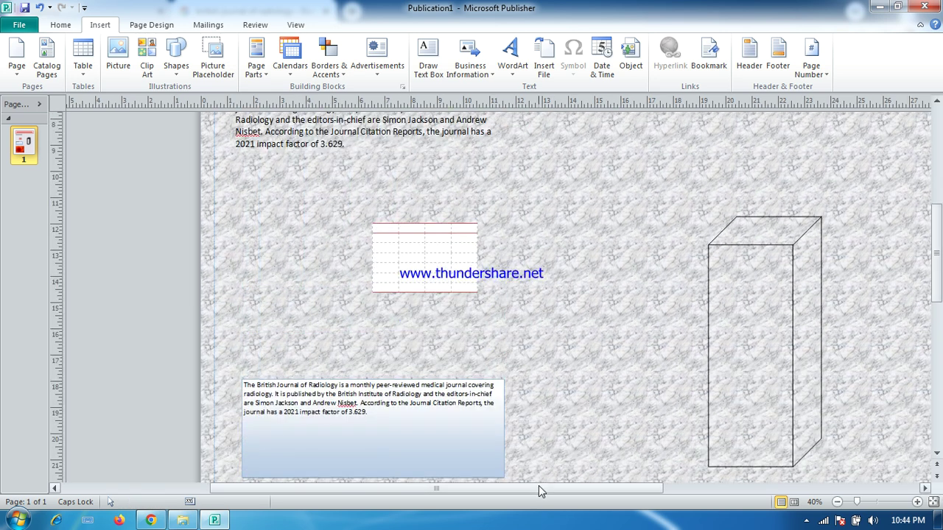
pyautogui.moveTo(539, 486)
pyautogui.mouseDown()
pyautogui.moveTo(612, 486)
pyautogui.moveTo(542, 486)
pyautogui.mouseUp()
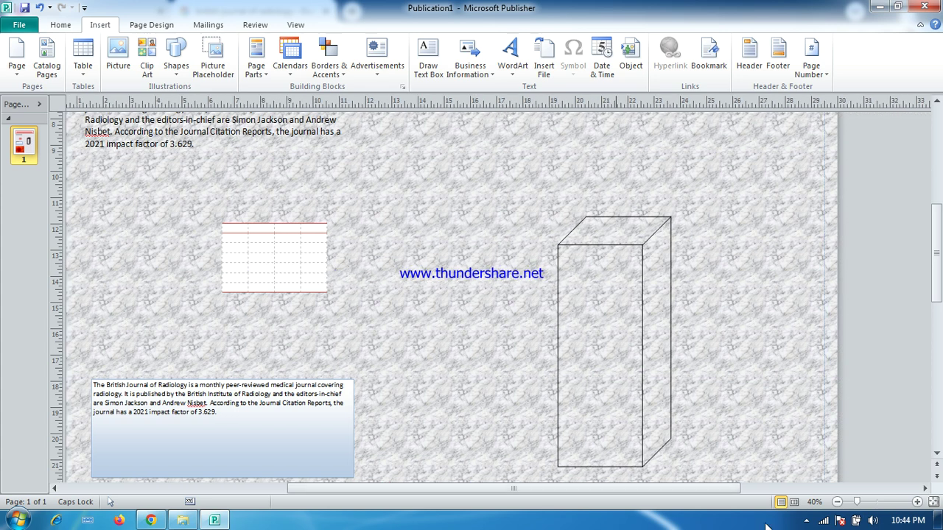
# Zoom back out over the poster and bring up the Print settings with Ctrl+P
pyautogui.click(837, 502)
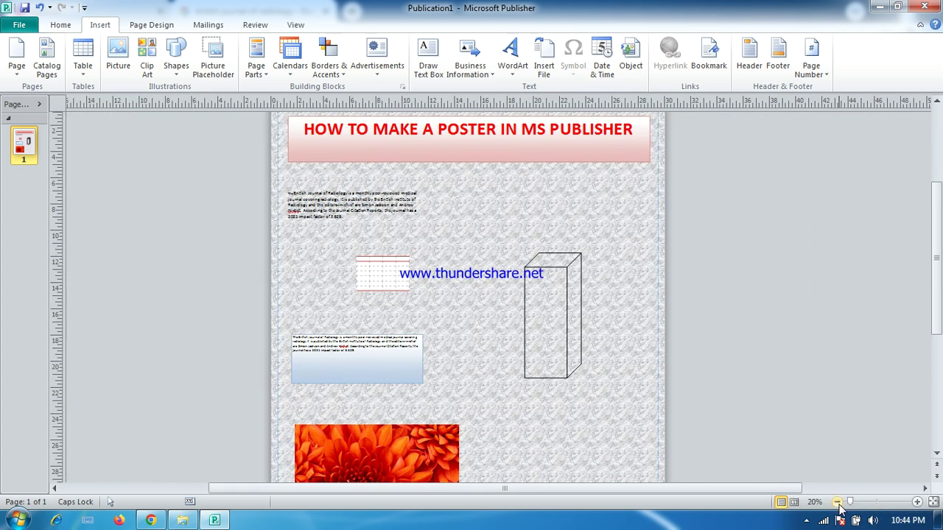
pyautogui.click(838, 502)
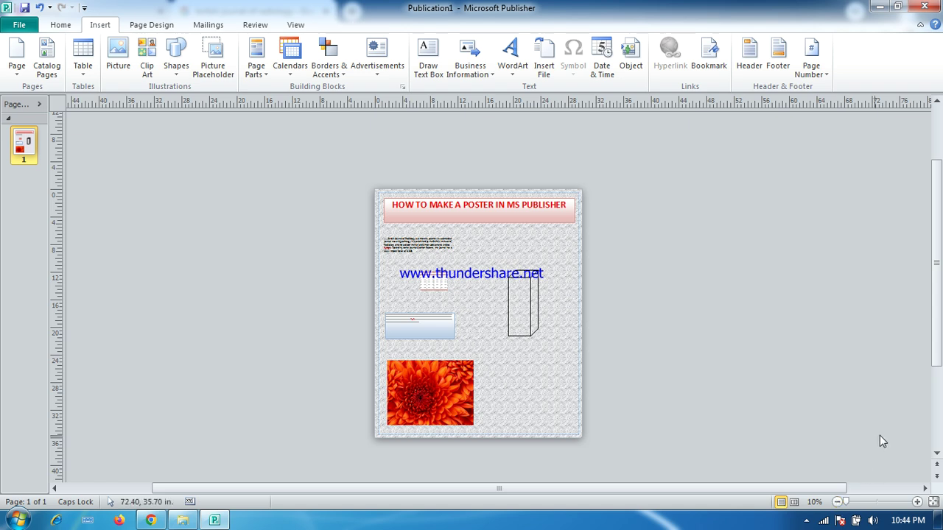
pyautogui.click(917, 501)
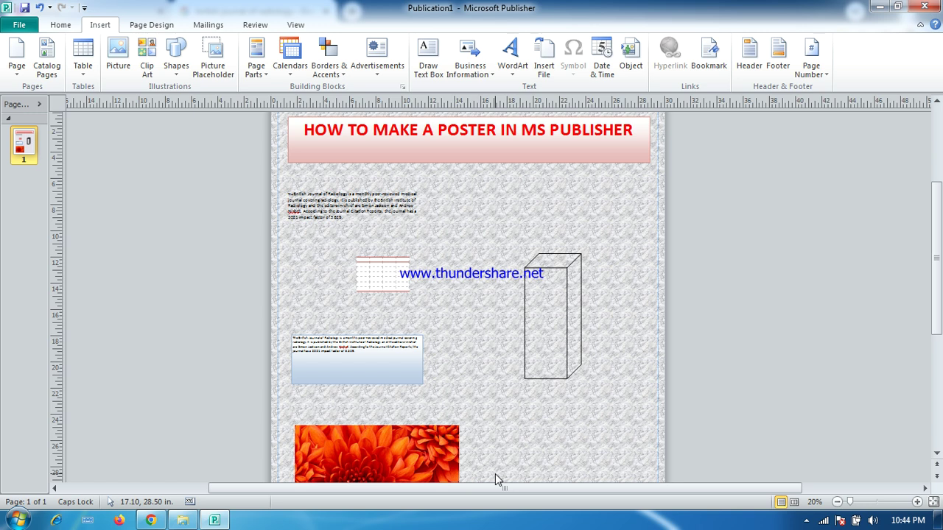
pyautogui.hotkey('ctrl', 'p')
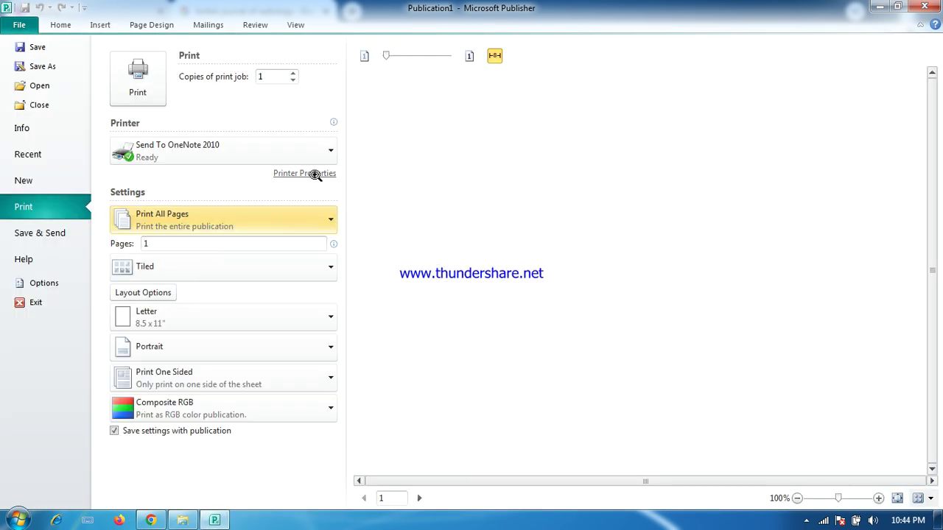
# Choose CutePDF Writer as the printer, keep Print All Pages, then return to editing
pyautogui.click(273, 161)
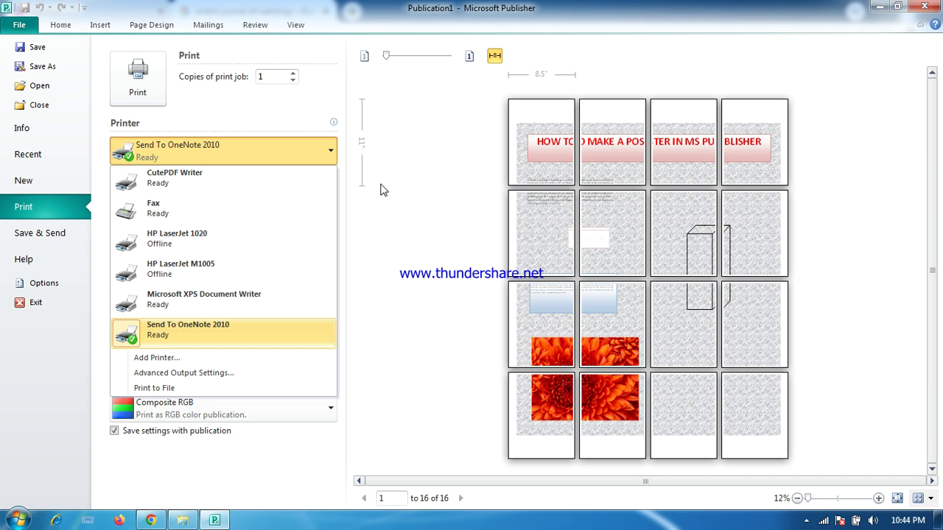
pyautogui.click(269, 193)
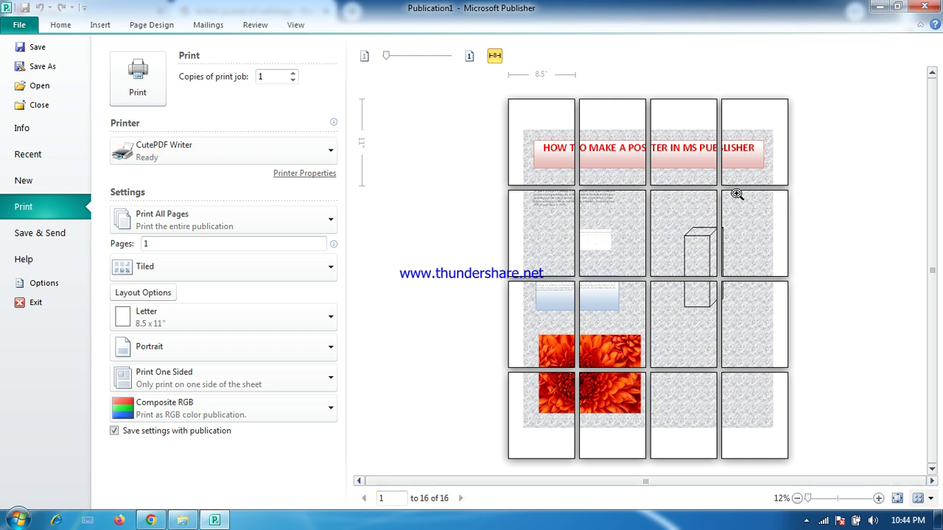
pyautogui.click(291, 222)
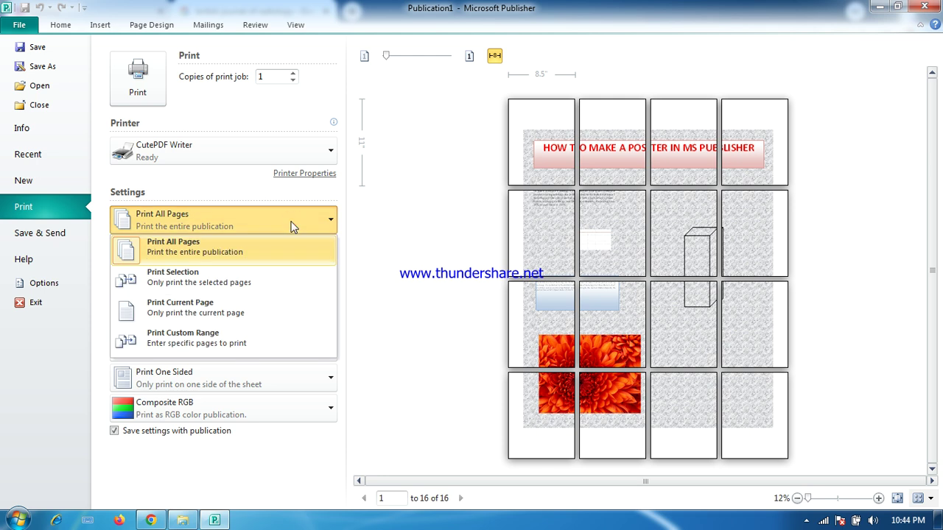
pyautogui.click(291, 227)
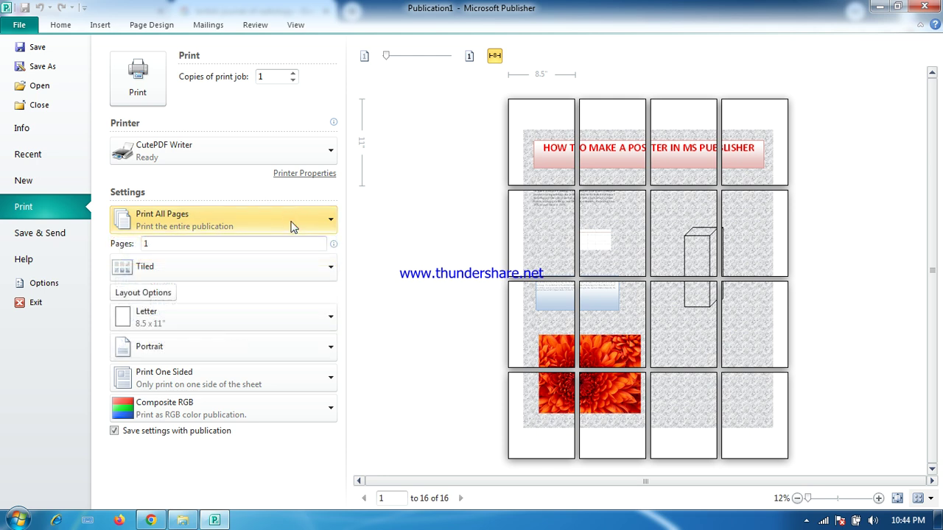
pyautogui.click(62, 25)
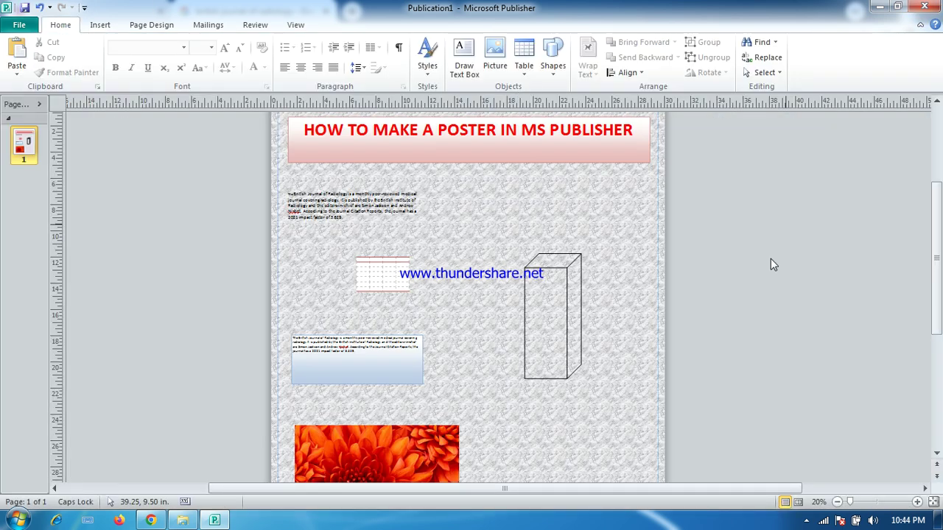